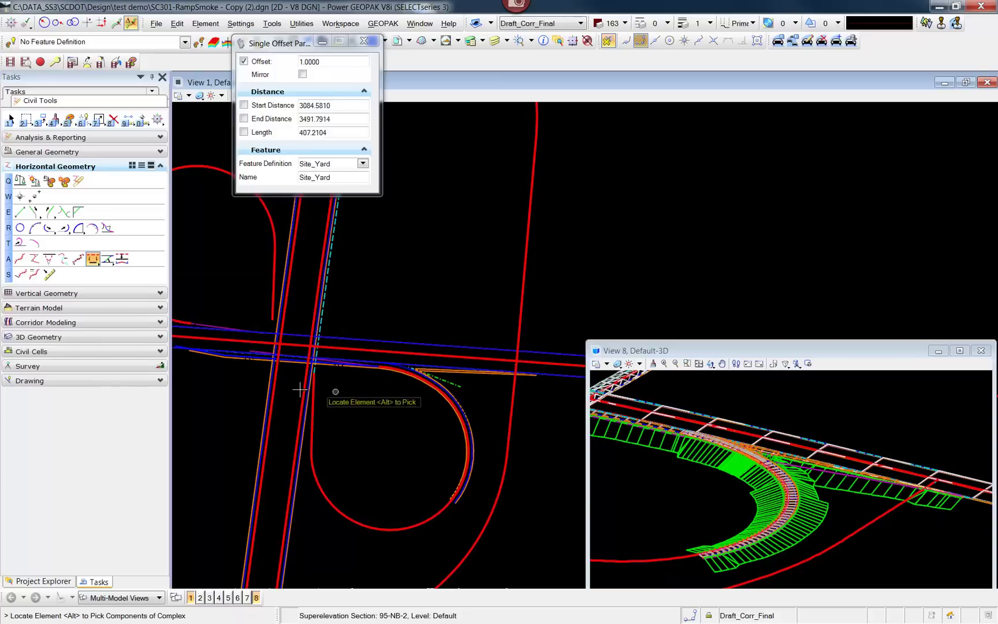
Step: Offset from the edge of pavement using Drafting Artifacts > Draft_DNC, named Control
left_click(220, 350)
scroll(221, 347, "up", 4)
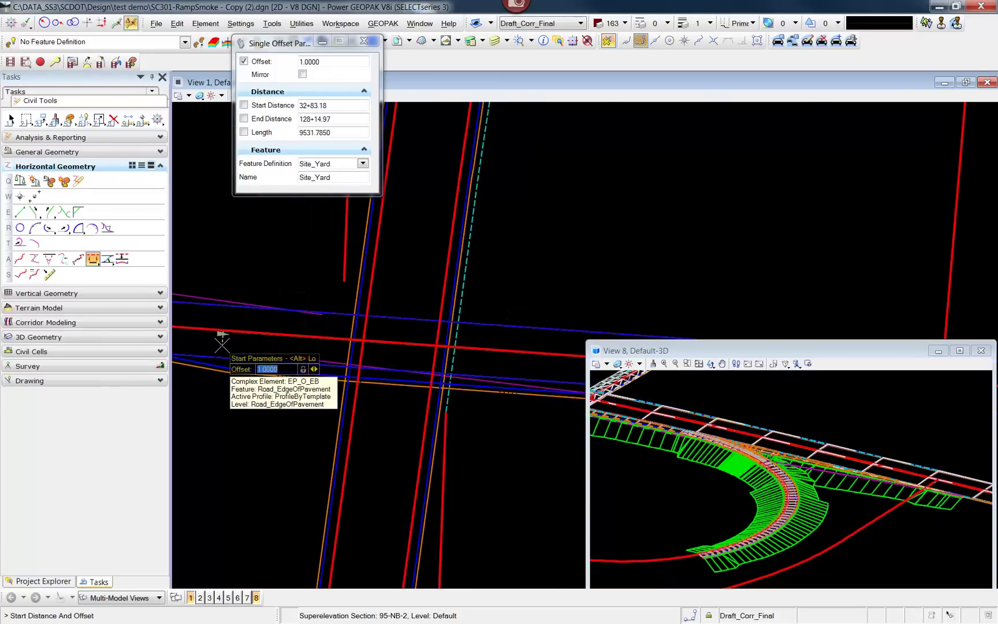
left_click(363, 164)
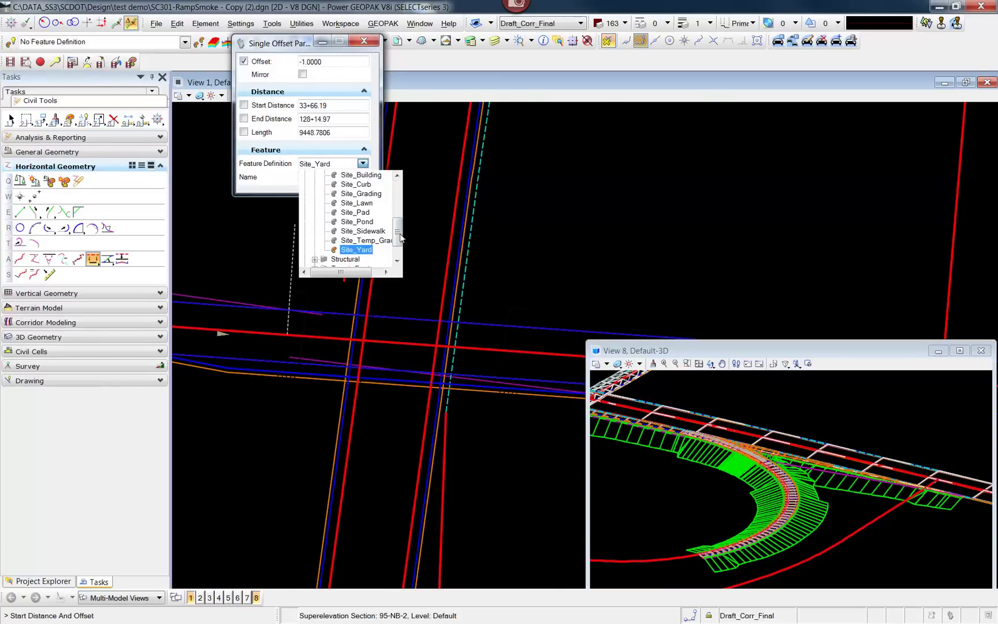
left_click_drag(400, 236, 398, 188)
left_click(315, 213)
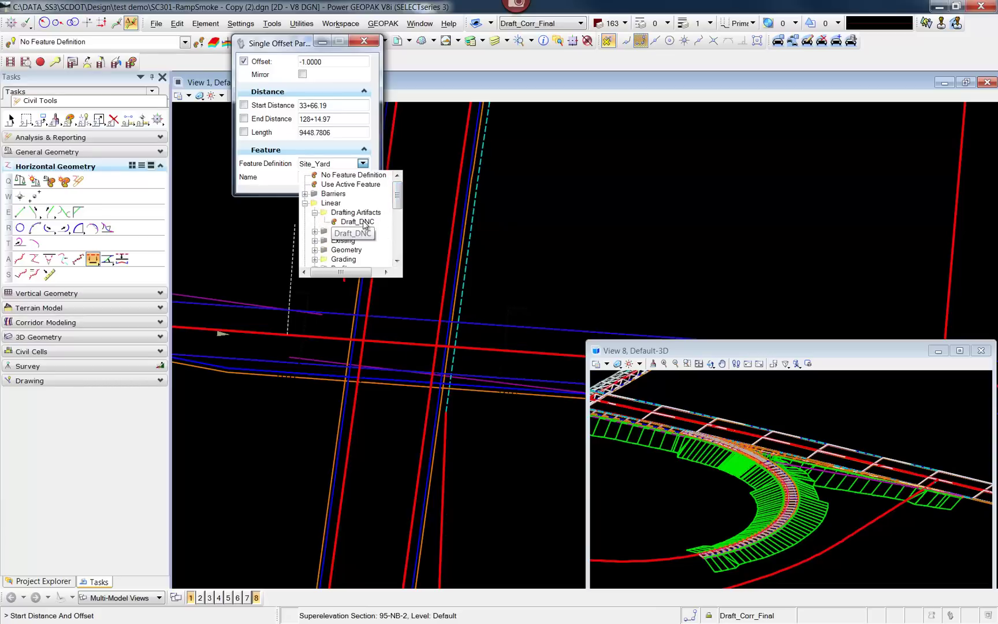
left_click(363, 223)
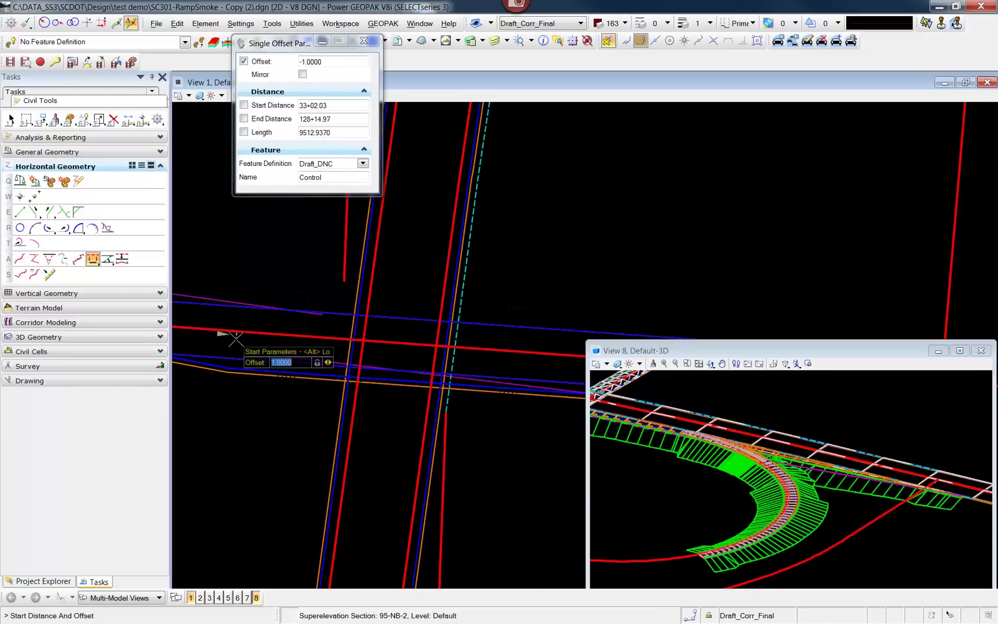
scroll(235, 336, "up", 2)
Step: Set the offset to 2 and turn on Constructions display in View Attributes
type("2")
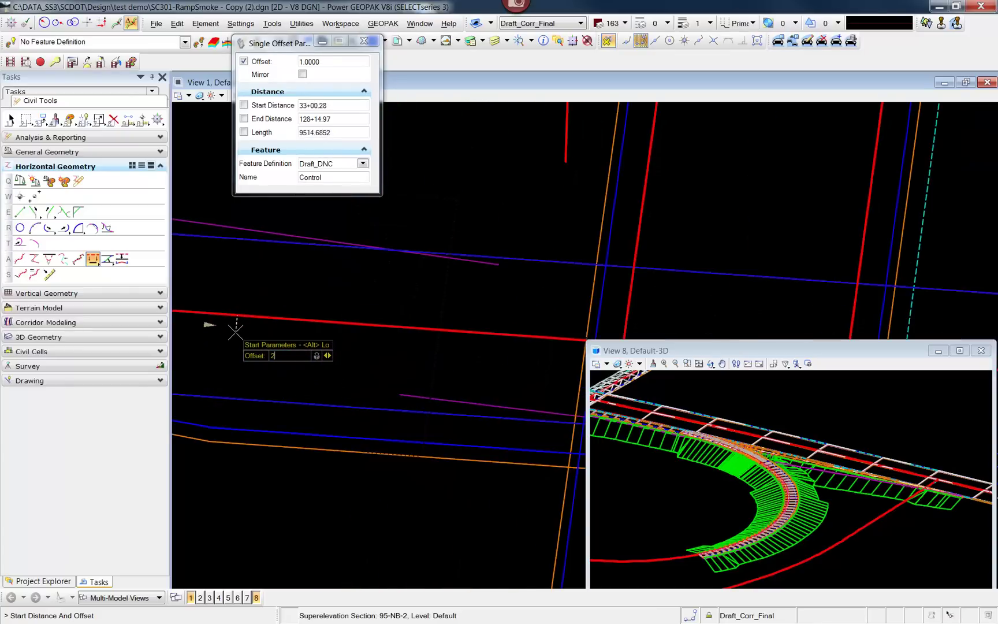
left_click(189, 96)
left_click(185, 238)
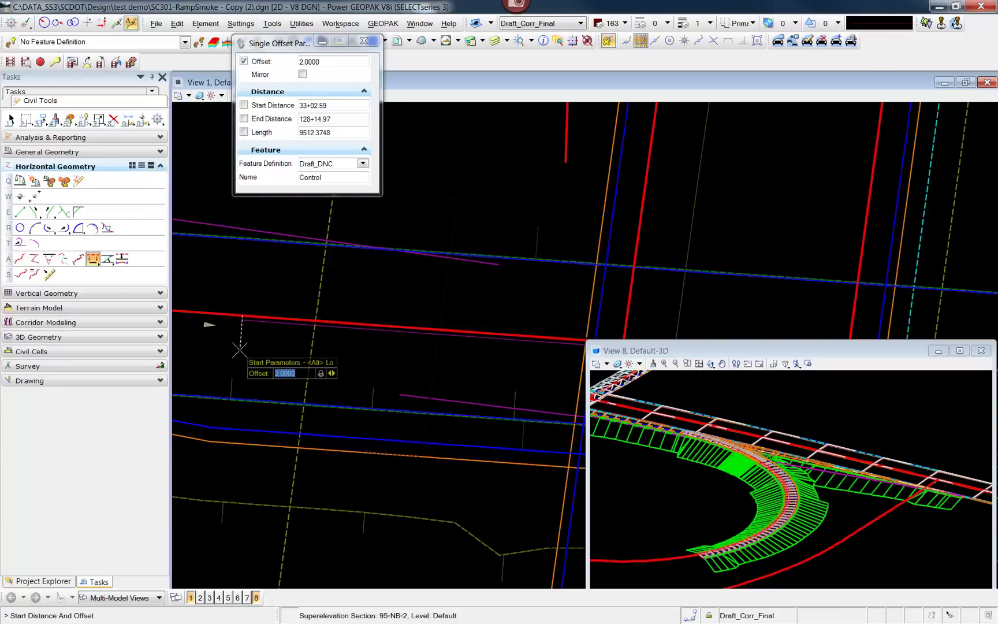
Step: Draw the Control offset line from station 33+02.37 to 41+53.83, unmirrored
left_click(239, 349)
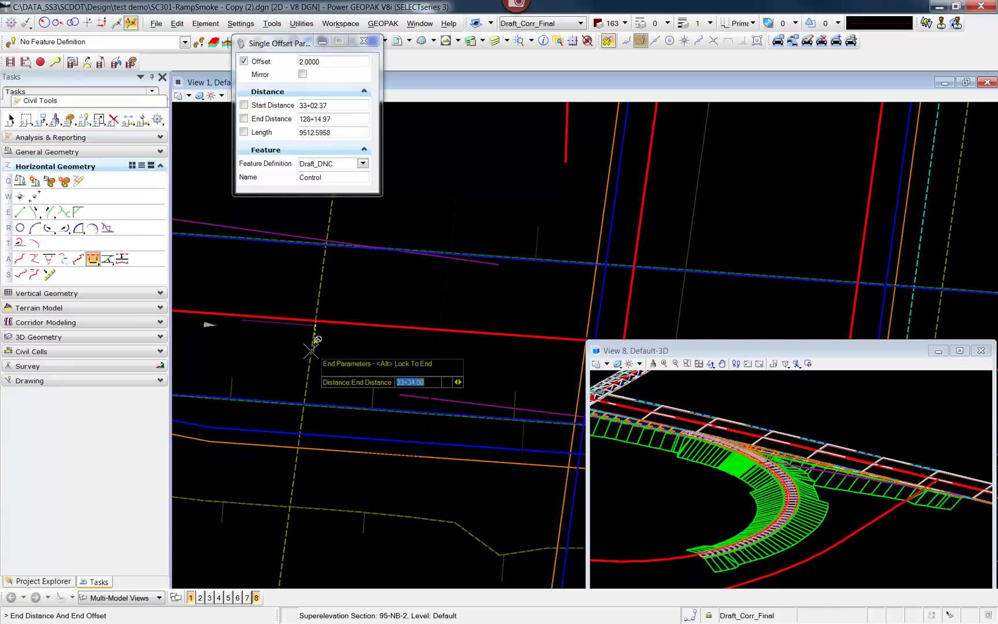
scroll(265, 352, "down", 1)
scroll(266, 352, "down", 1)
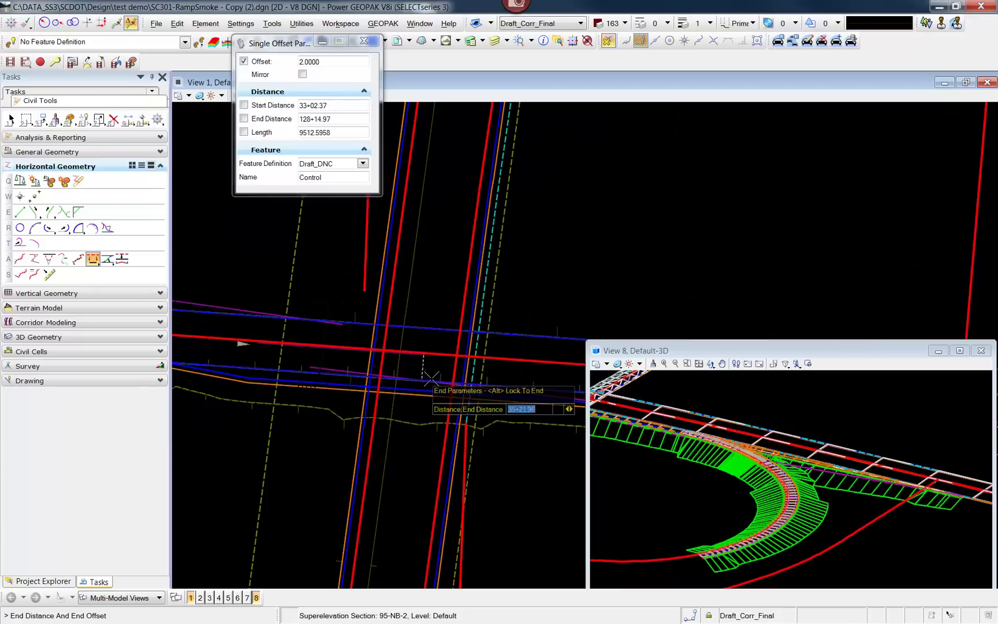
scroll(398, 384, "down", 2)
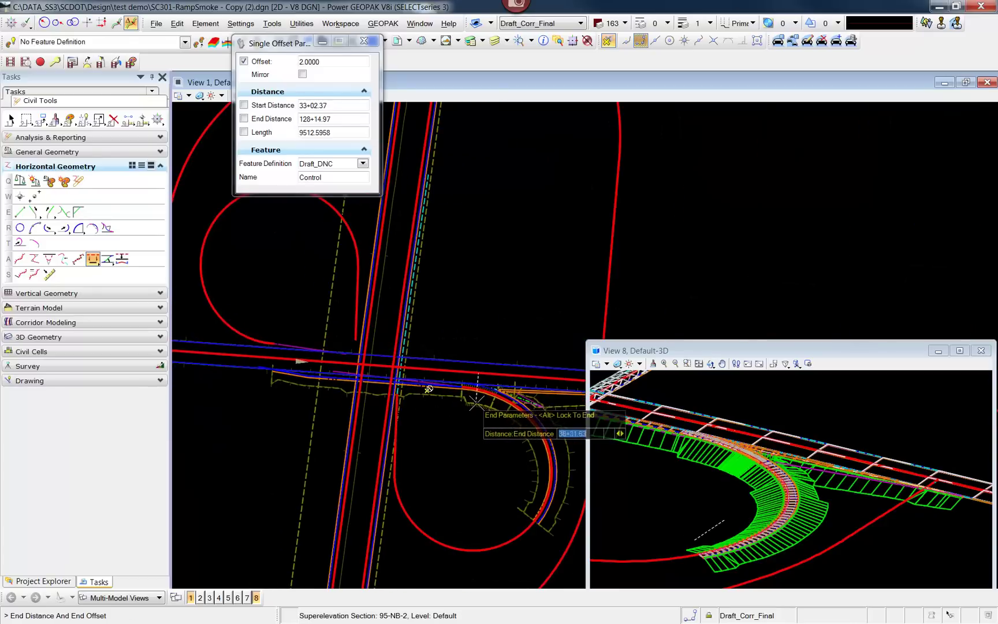
middle_click_drag(577, 407, 444, 404)
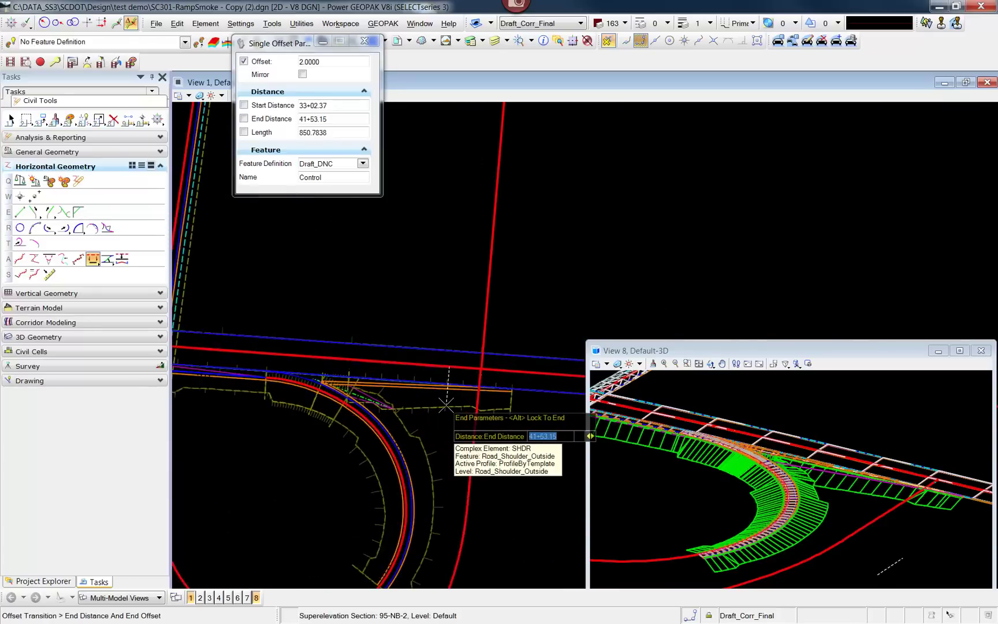
scroll(451, 403, "up", 2)
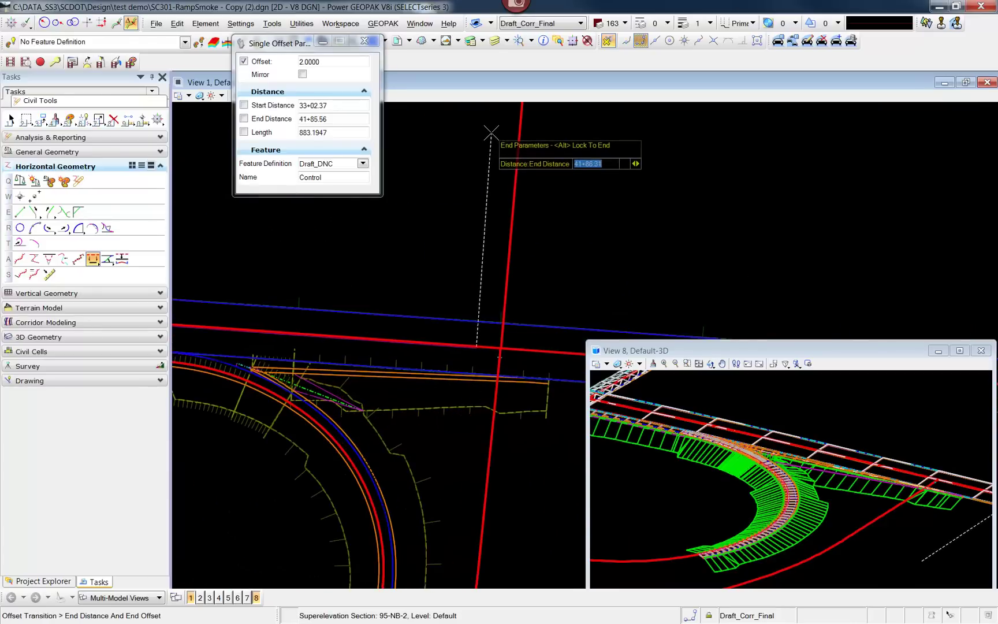
left_click(453, 357)
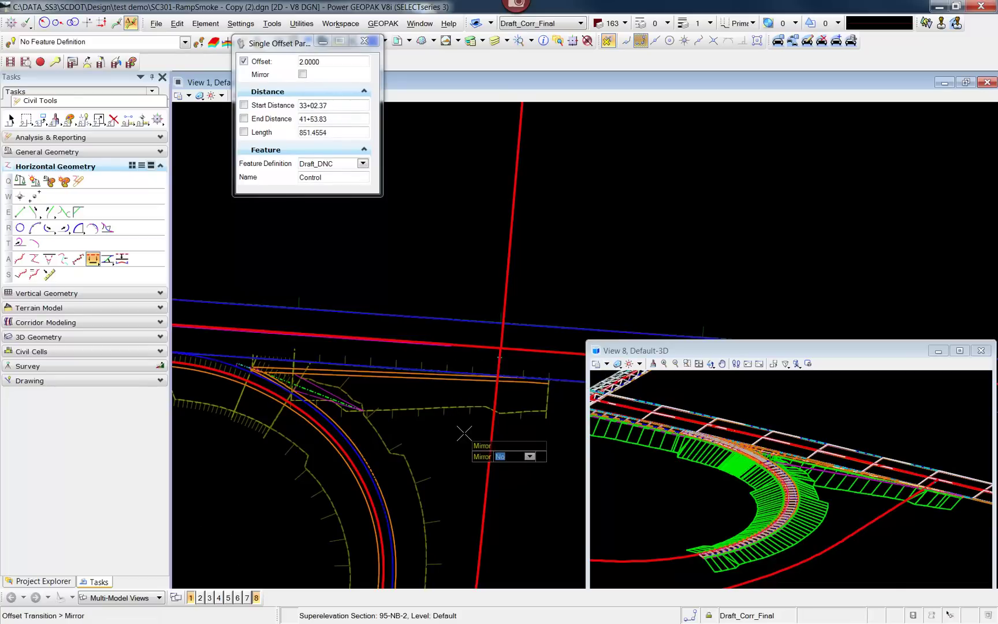
left_click(463, 433)
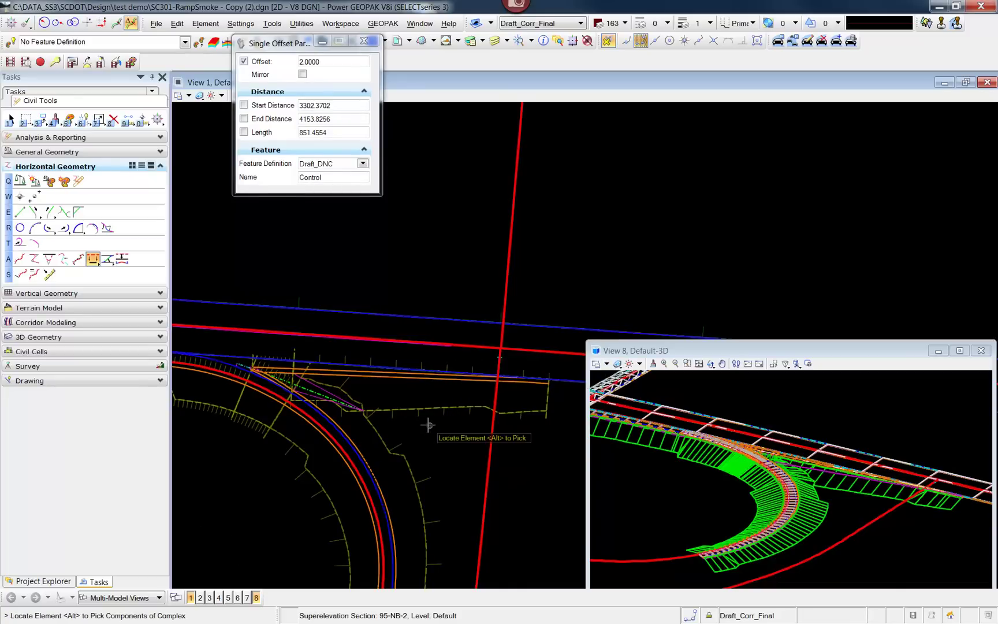
Step: Pan along the road and launch Place Civil Cell from the Civil Cells task group
middle_click_drag(323, 406, 409, 414)
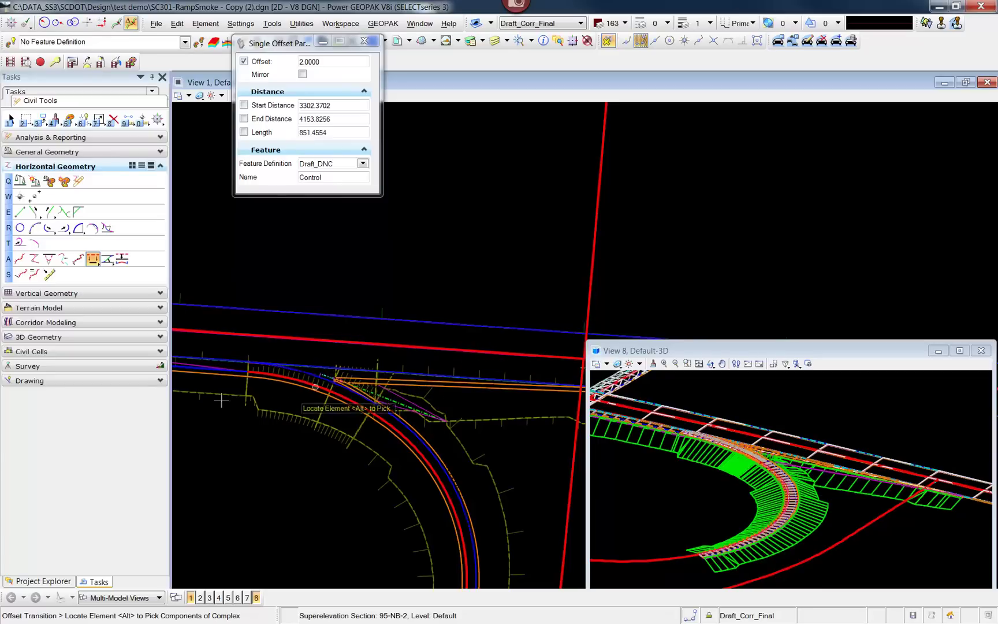
middle_click_drag(221, 400, 301, 385)
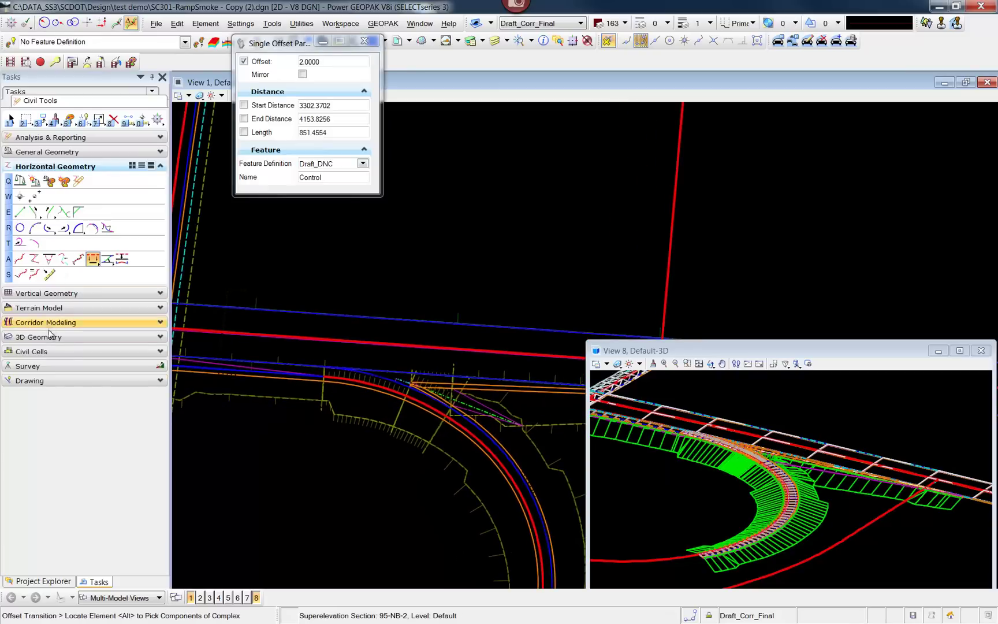
left_click(46, 351)
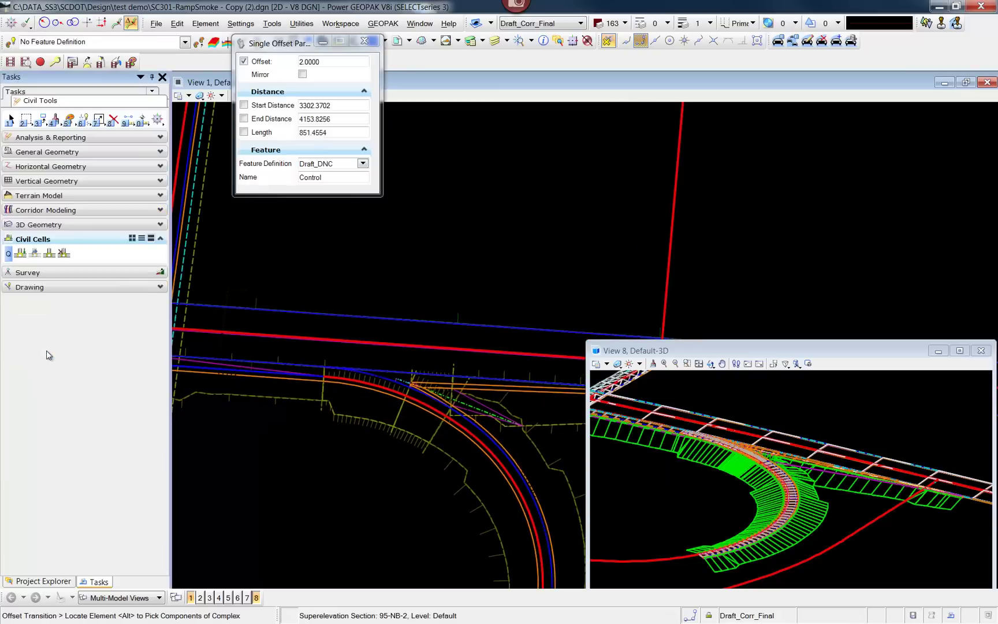
left_click(21, 253)
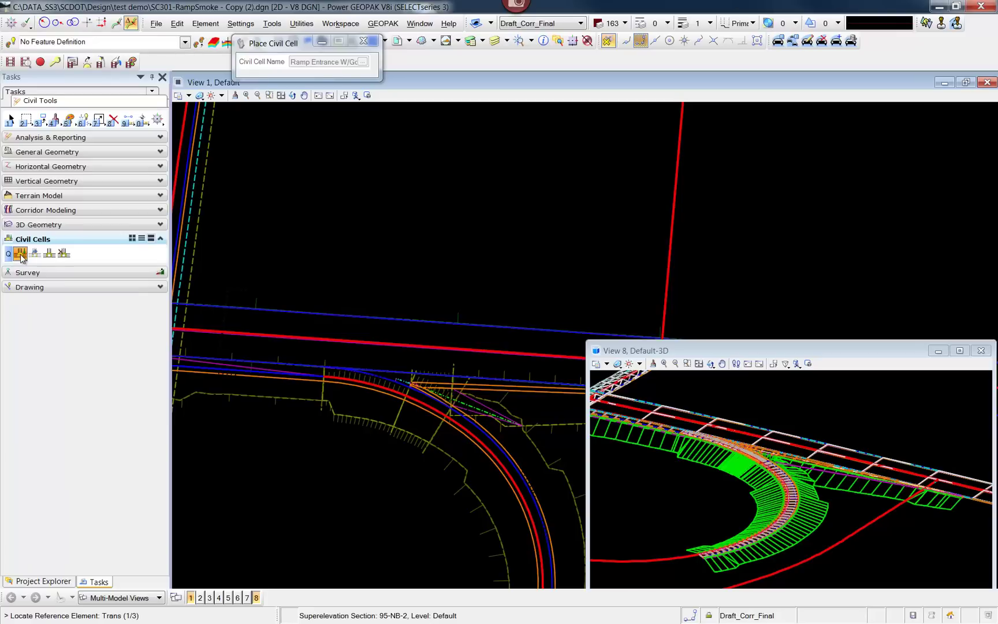
Step: Browse Medians.dgnlib, preview its cells, and confirm Median w/Turn Lane
right_click(309, 183)
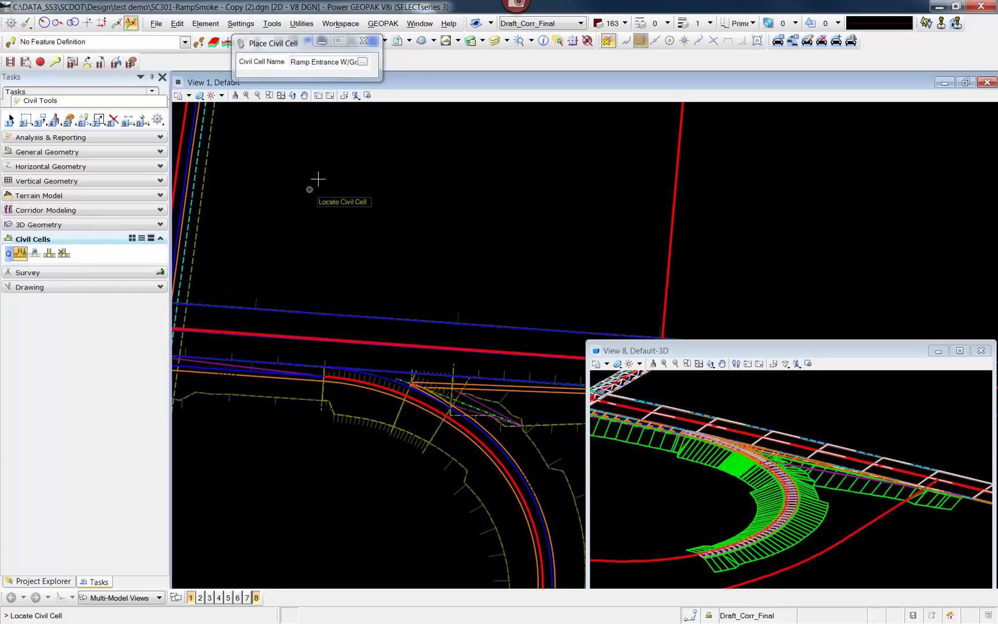
left_click(364, 62)
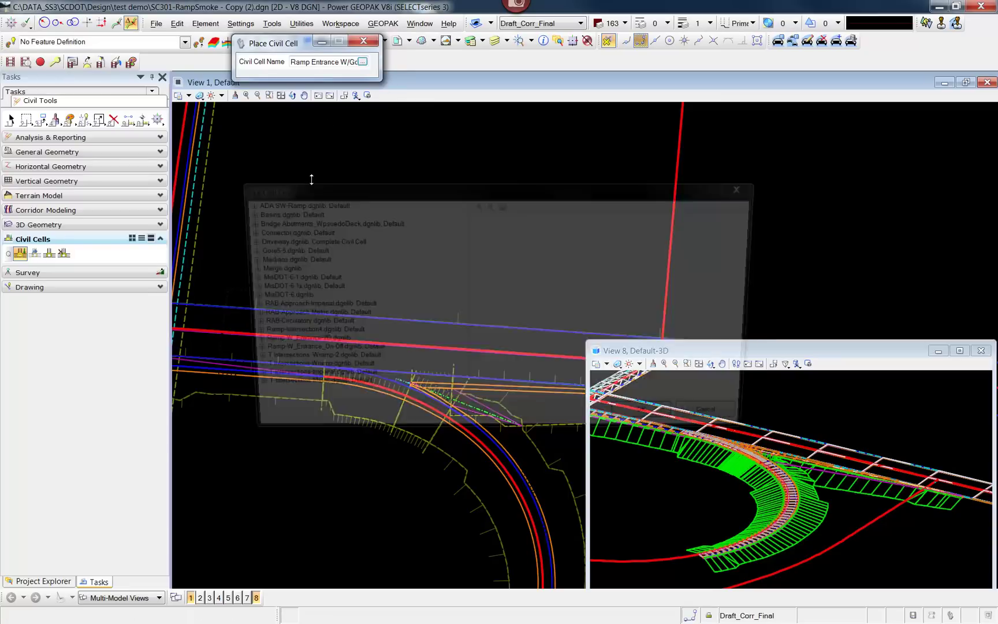
left_click_drag(350, 192, 332, 113)
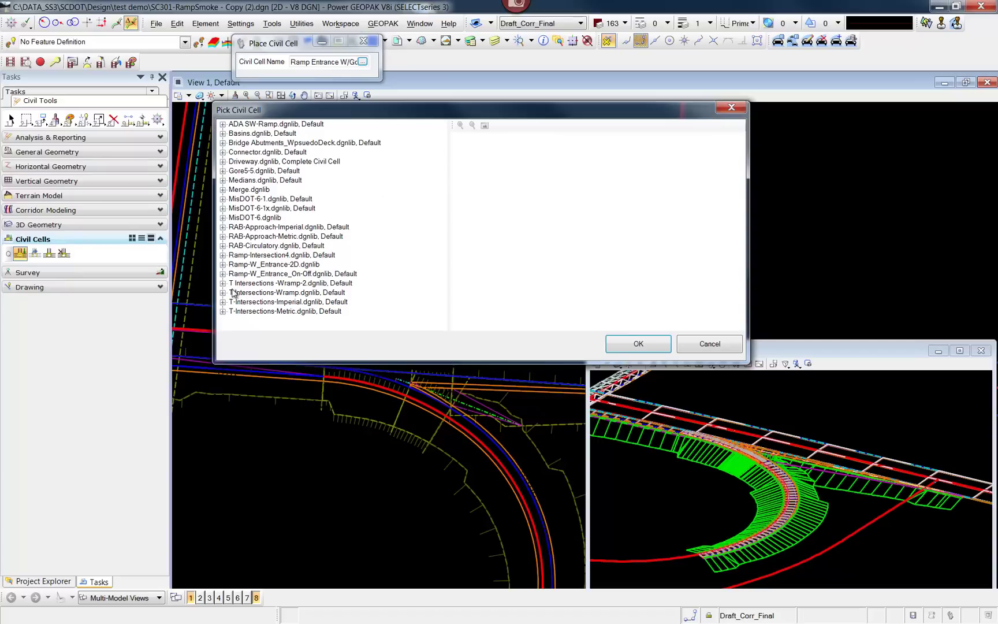
left_click(222, 180)
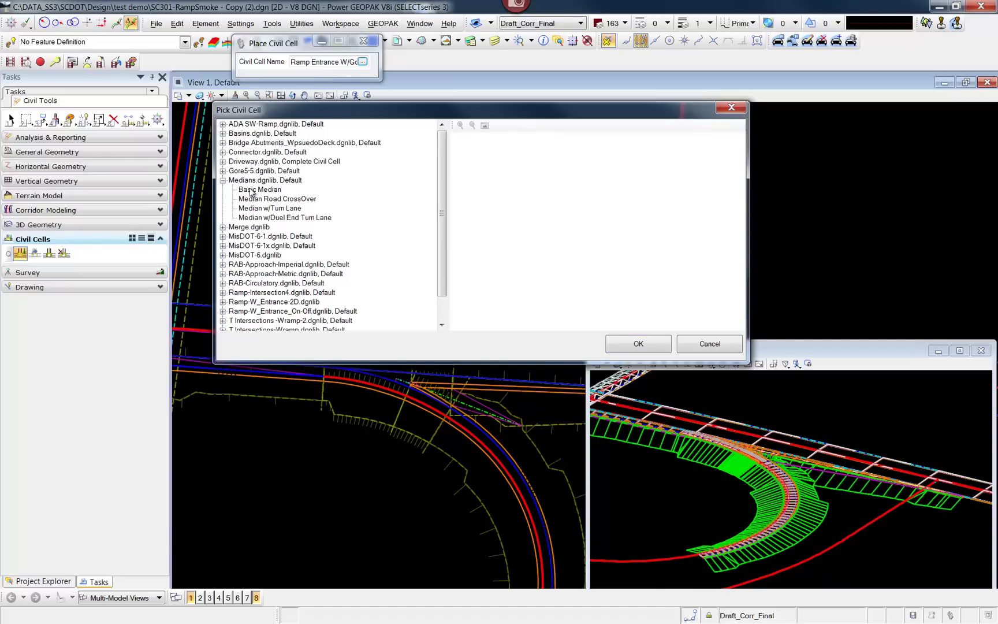
left_click(252, 190)
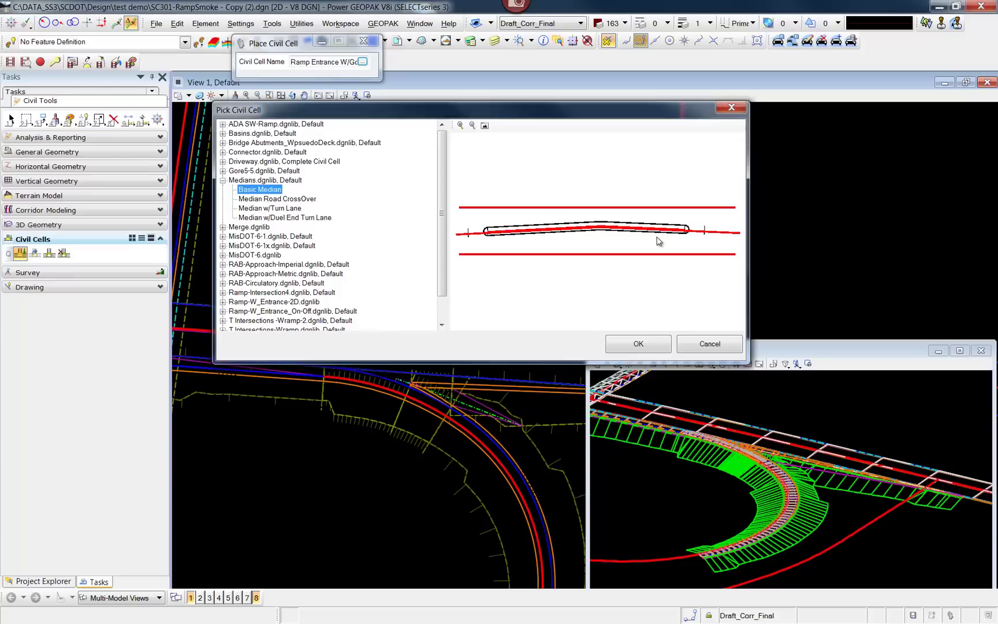
left_click(254, 199)
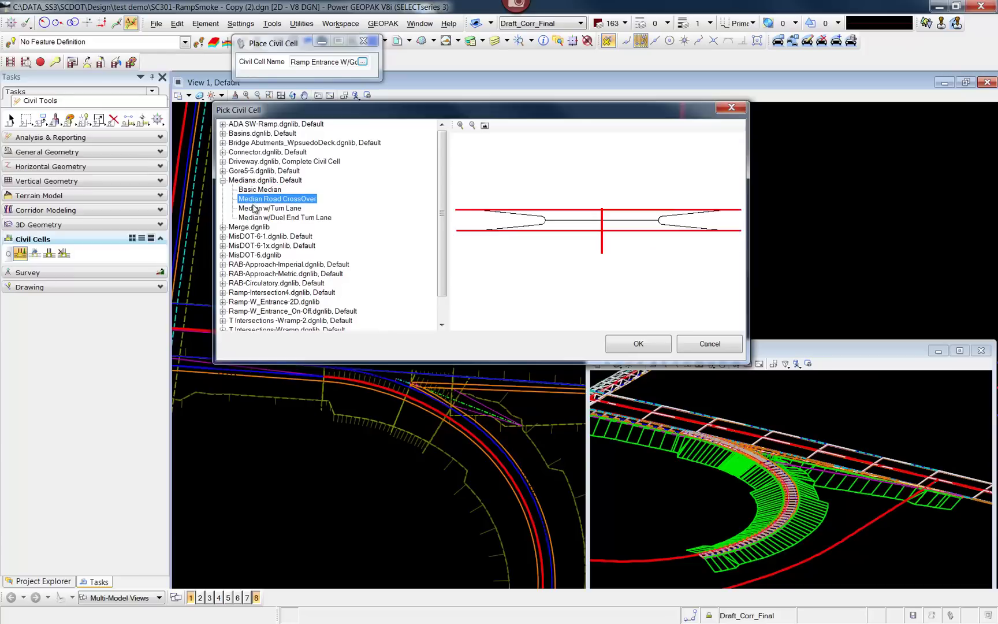
left_click(254, 209)
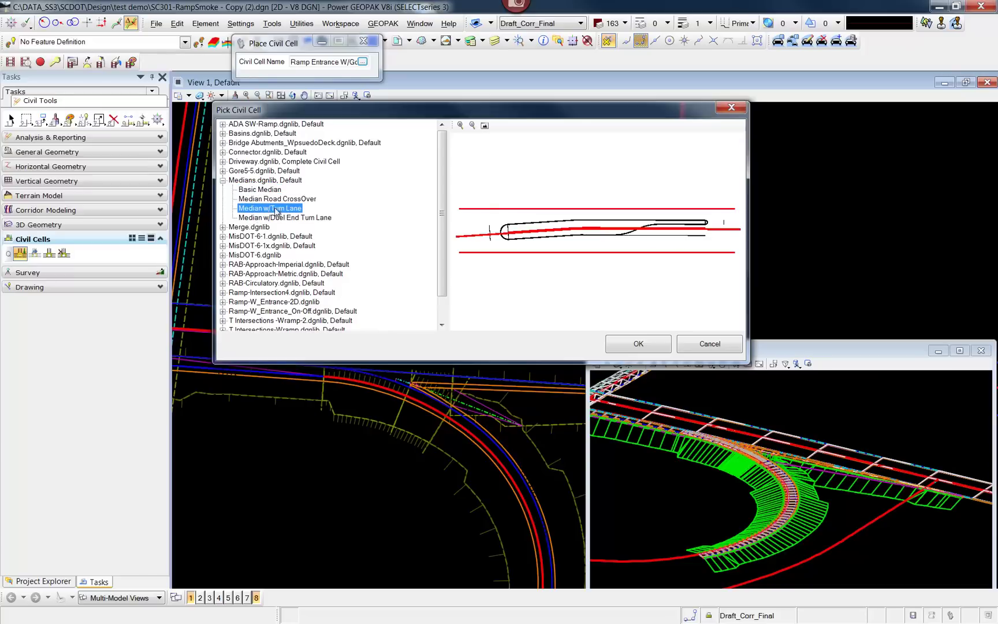
left_click(280, 218)
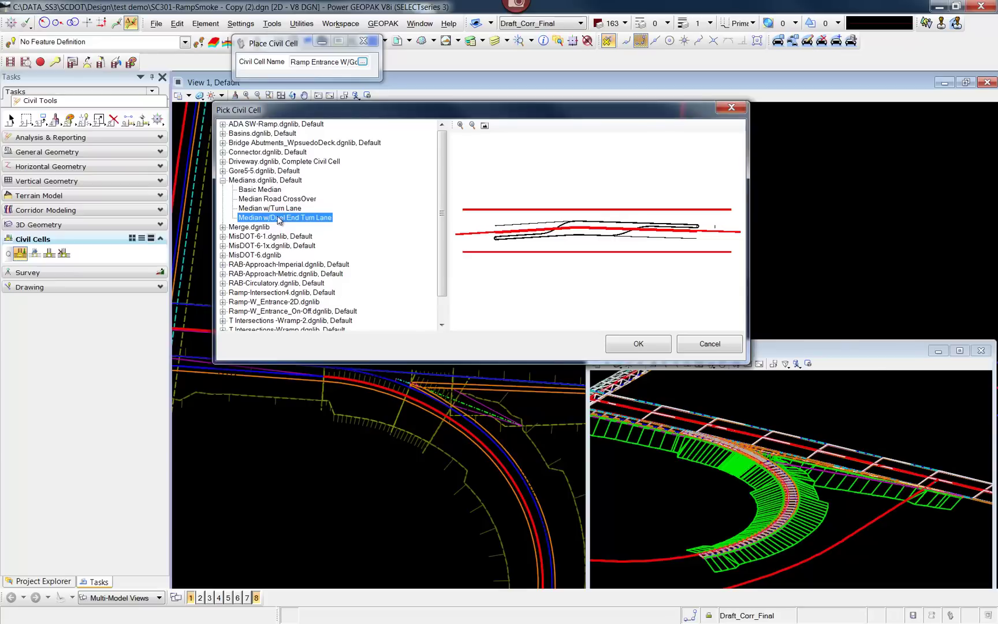
left_click(275, 209)
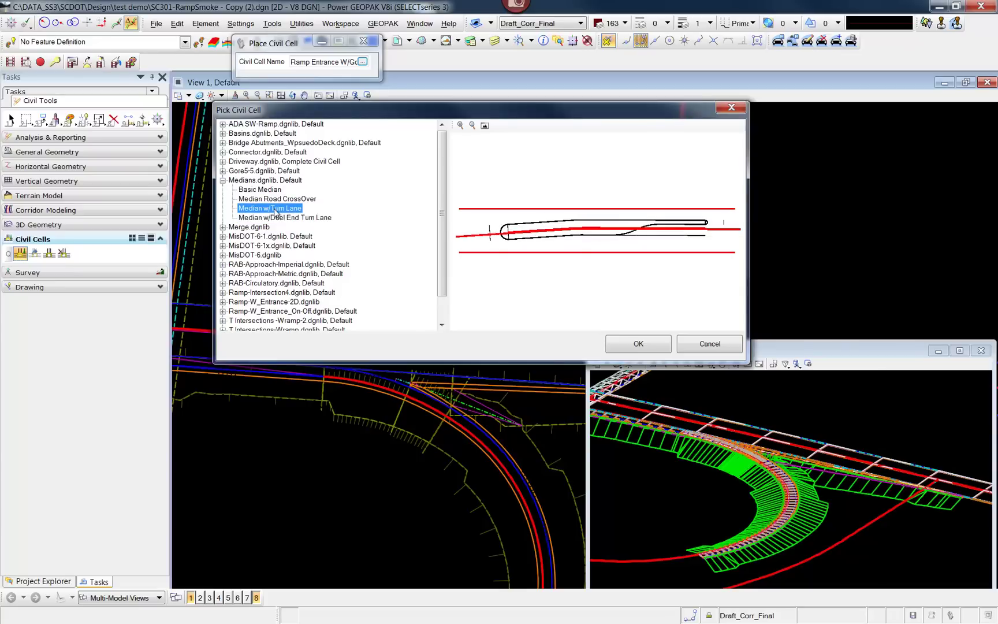
left_click(609, 339)
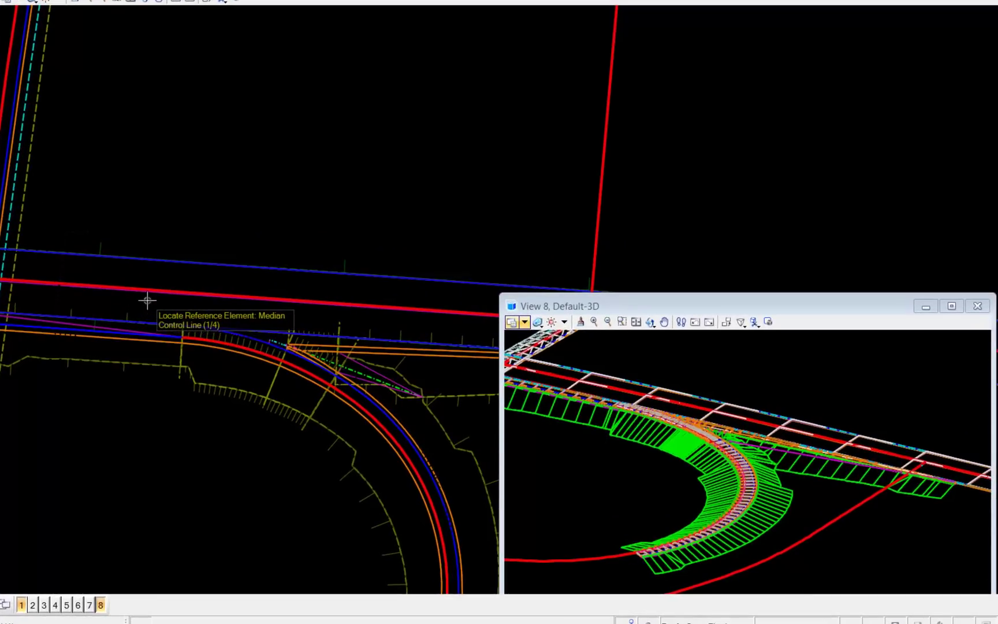
Step: Pick the Control line, left EP, right EP and Road_Centerline as reference elements
middle_click_drag(145, 293, 278, 183)
scroll(637, 210, "up", 1)
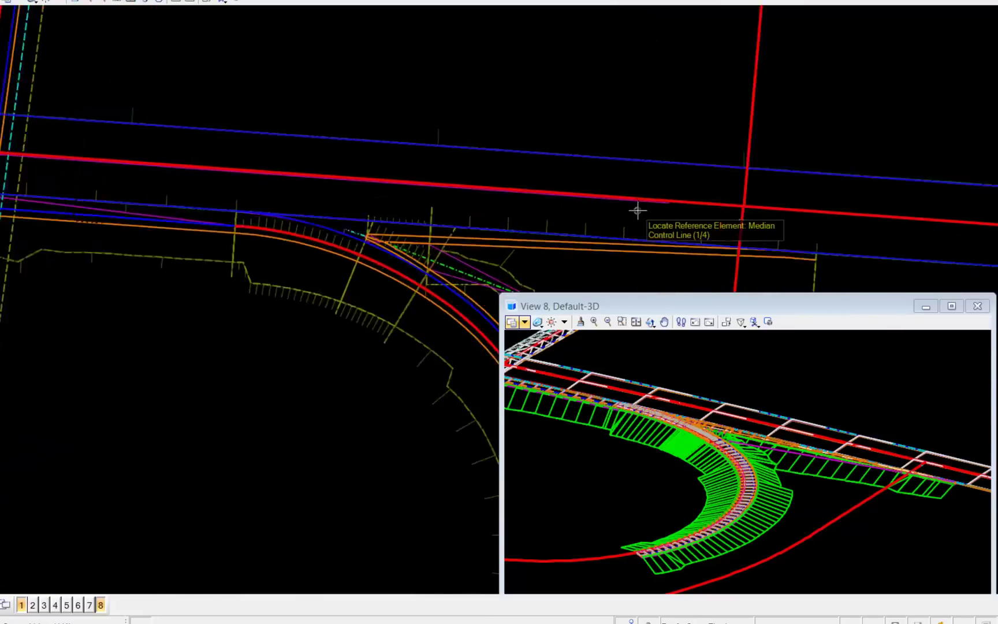
scroll(637, 209, "up", 1)
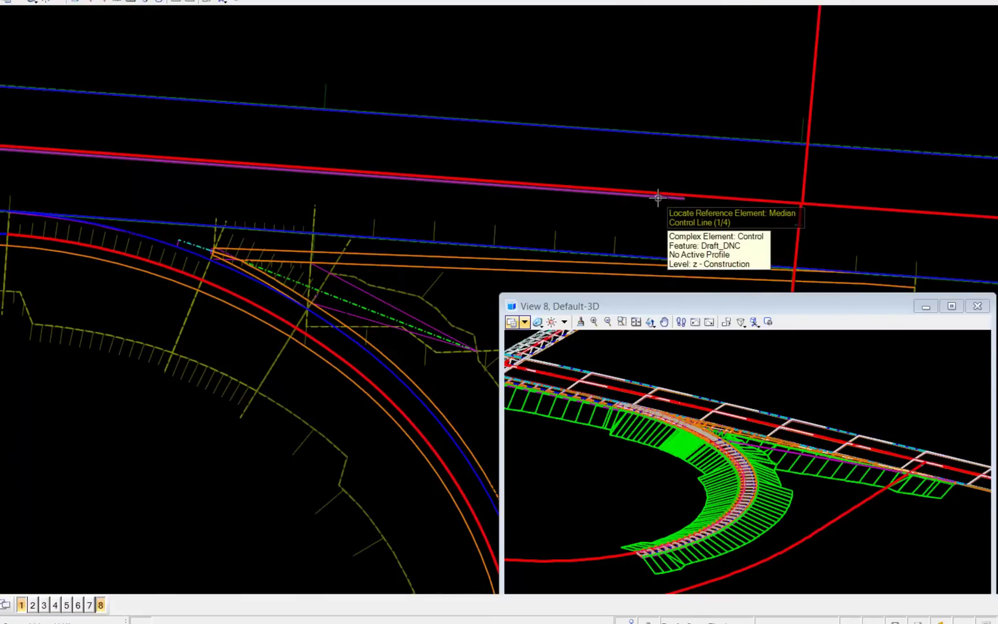
left_click(658, 198)
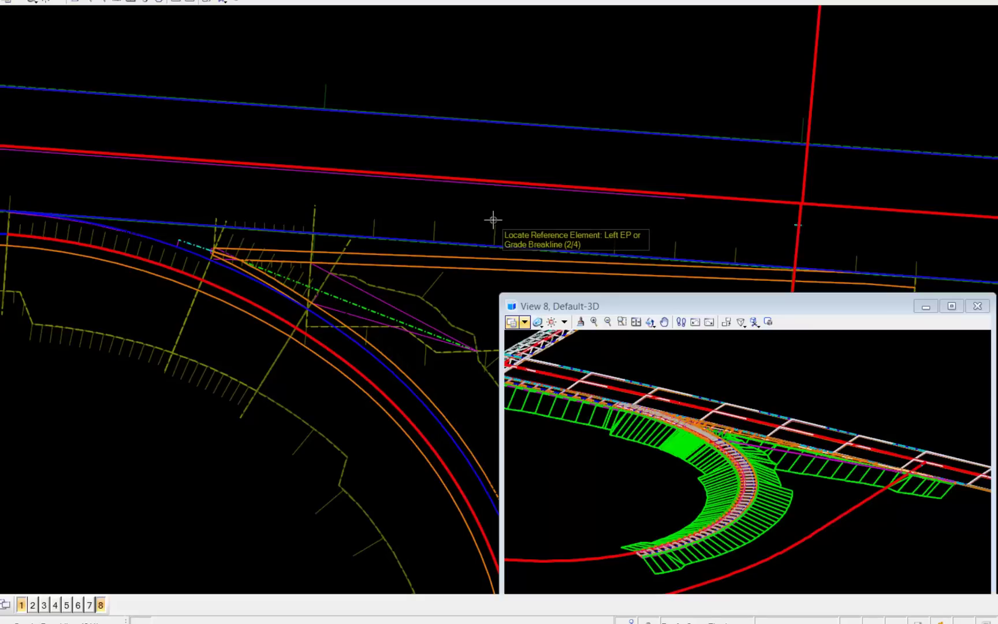
left_click(441, 120)
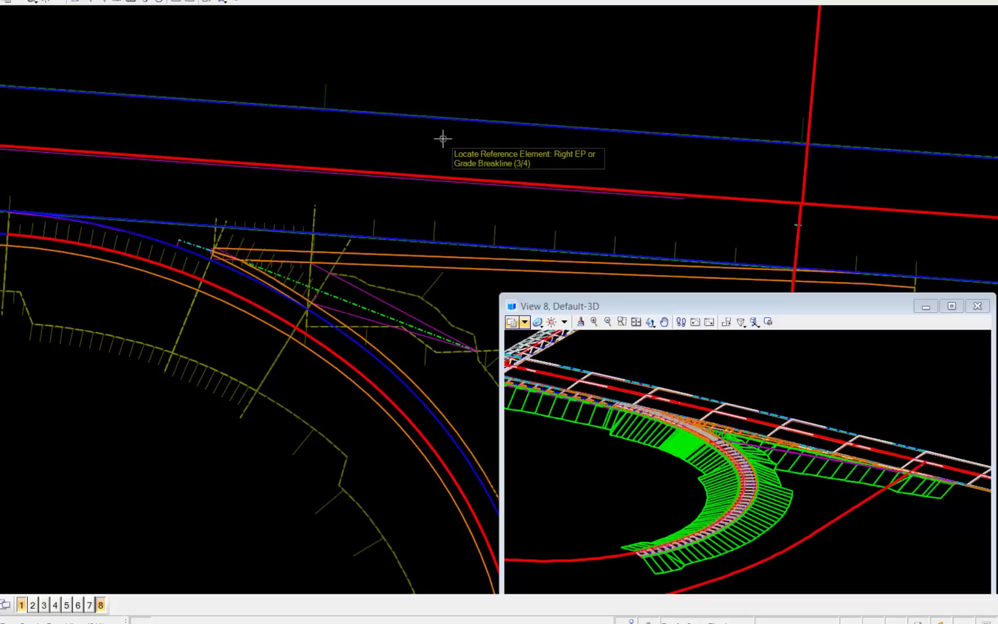
left_click(416, 234)
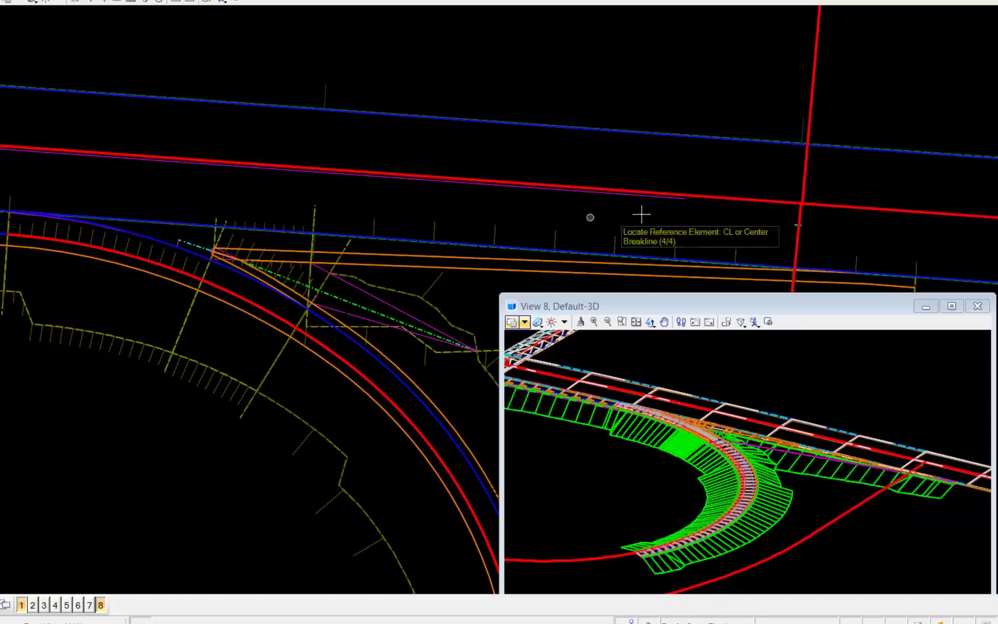
left_click(711, 217)
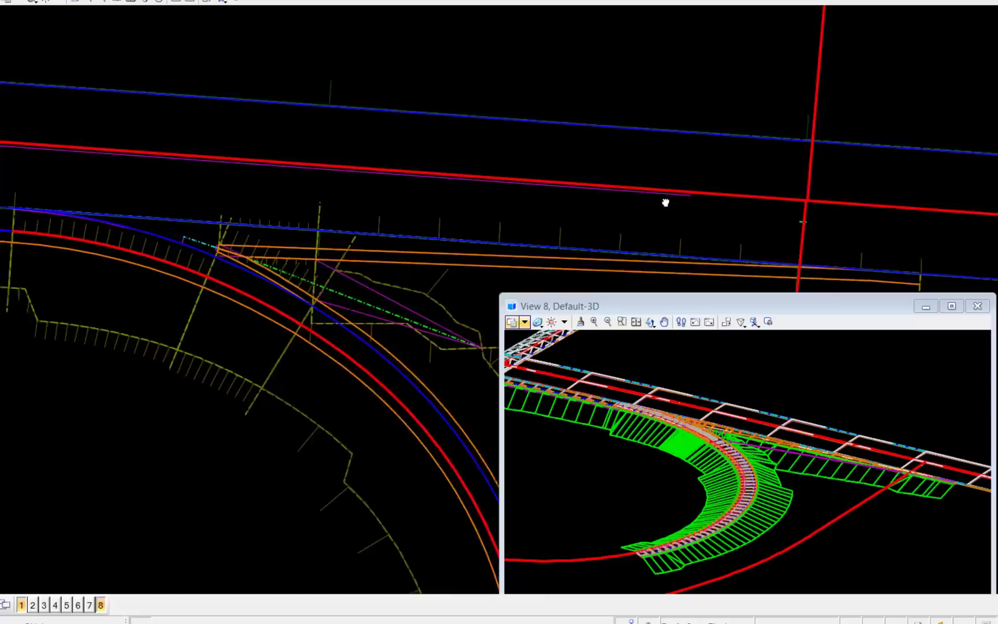
Step: Zoom out and back in to review the median preview and its dashed alternatives
scroll(685, 197, "down", 2)
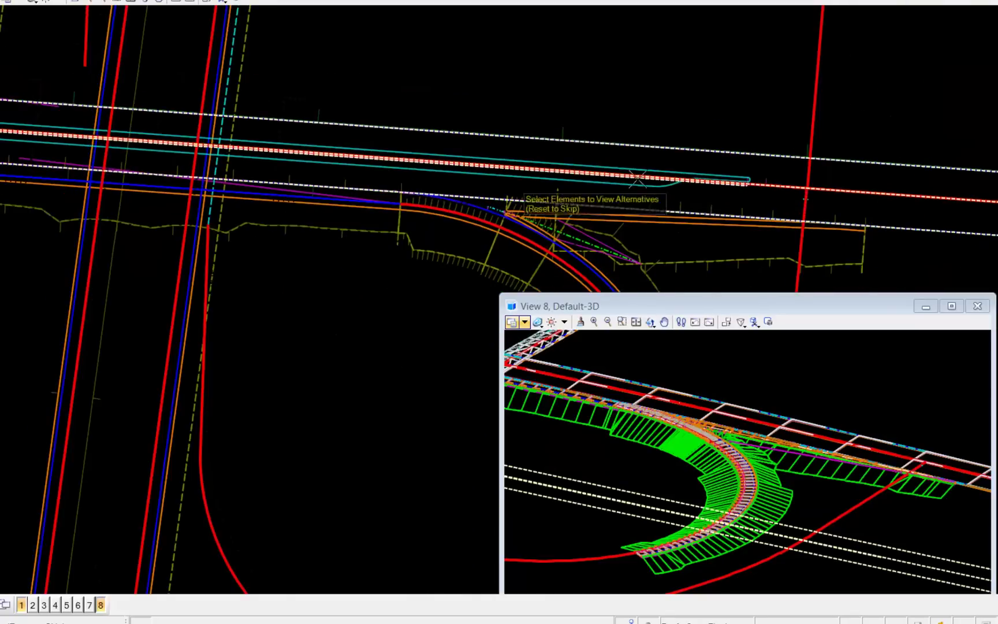
scroll(718, 181, "down", 2)
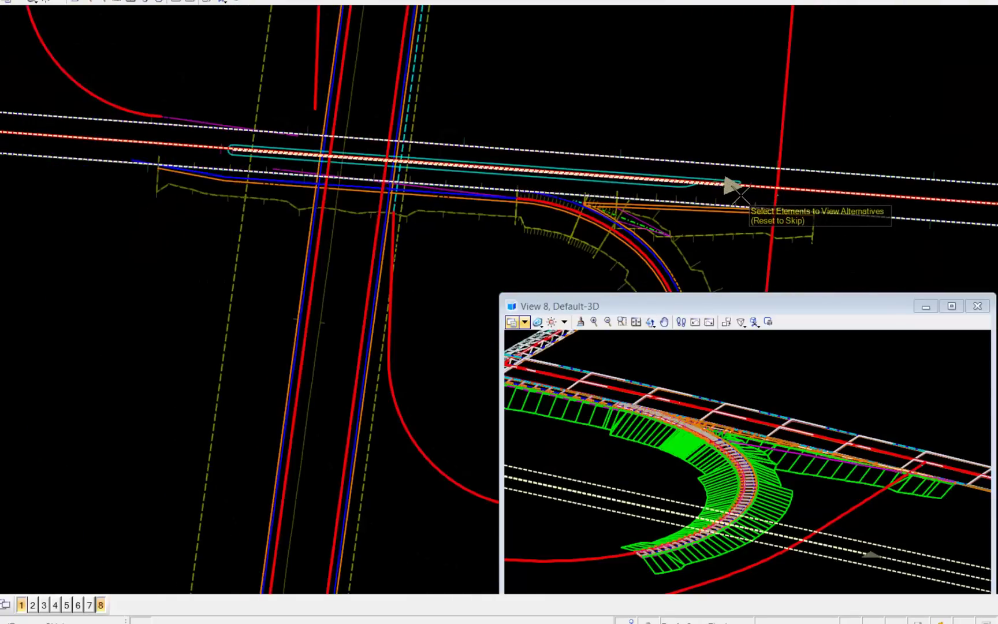
scroll(729, 185, "up", 2)
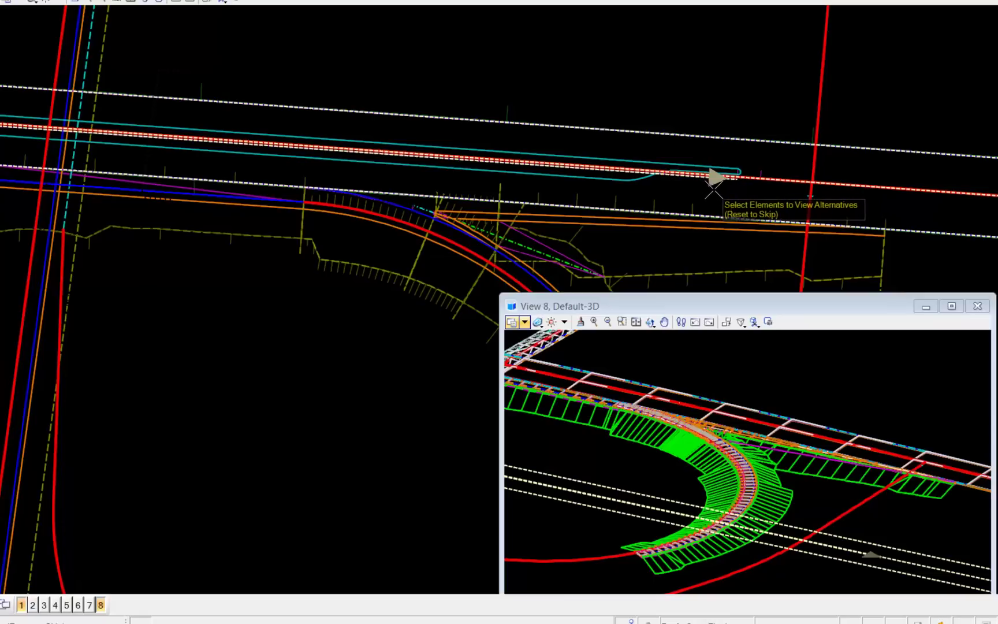
scroll(714, 186, "down", 2)
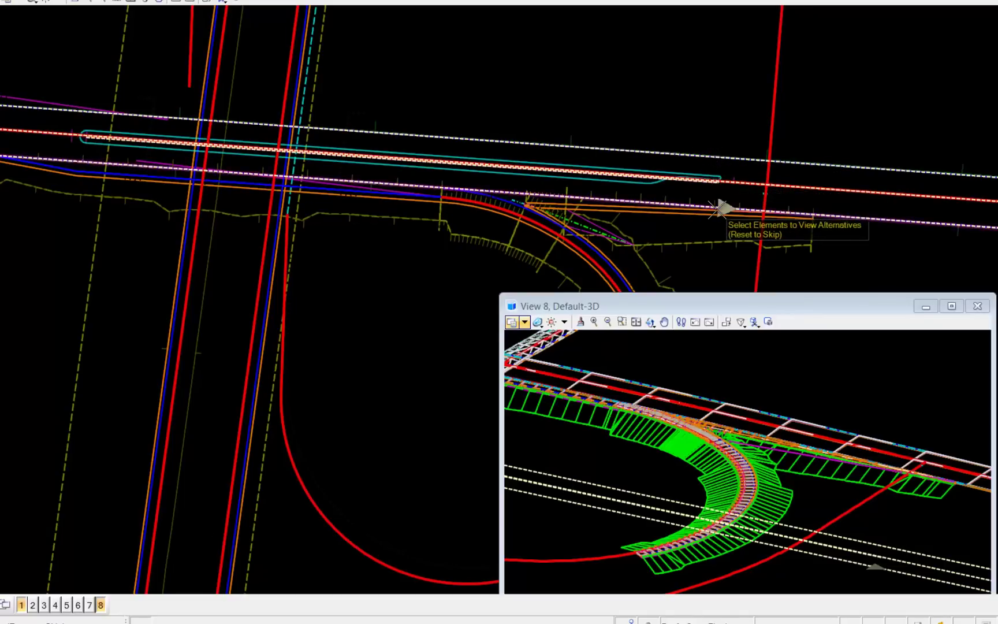
Step: Skip alternatives and accept the Median w/Turn Lane placement on the road
right_click(709, 187)
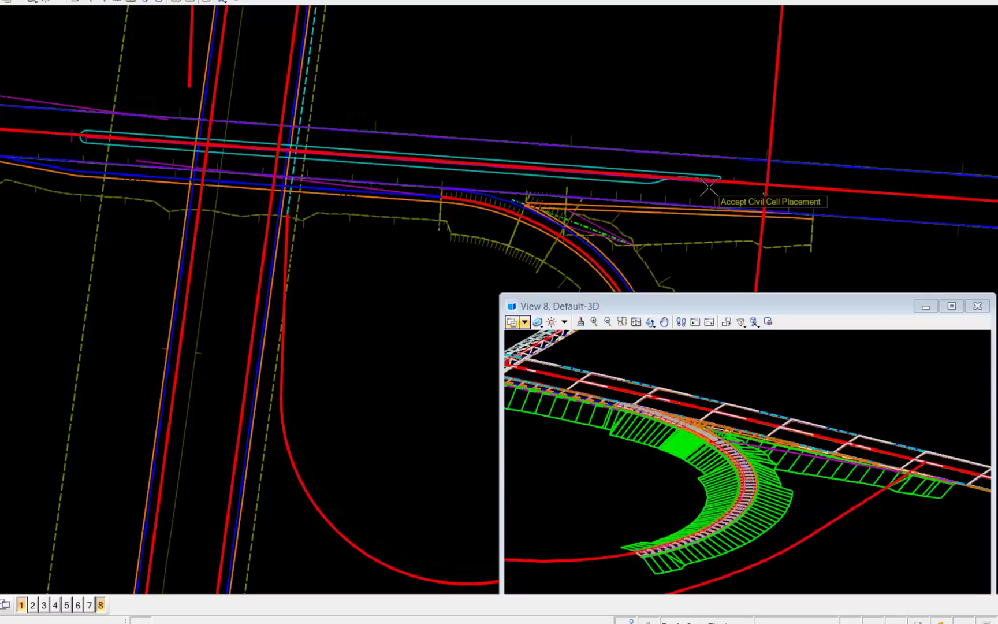
left_click(709, 187)
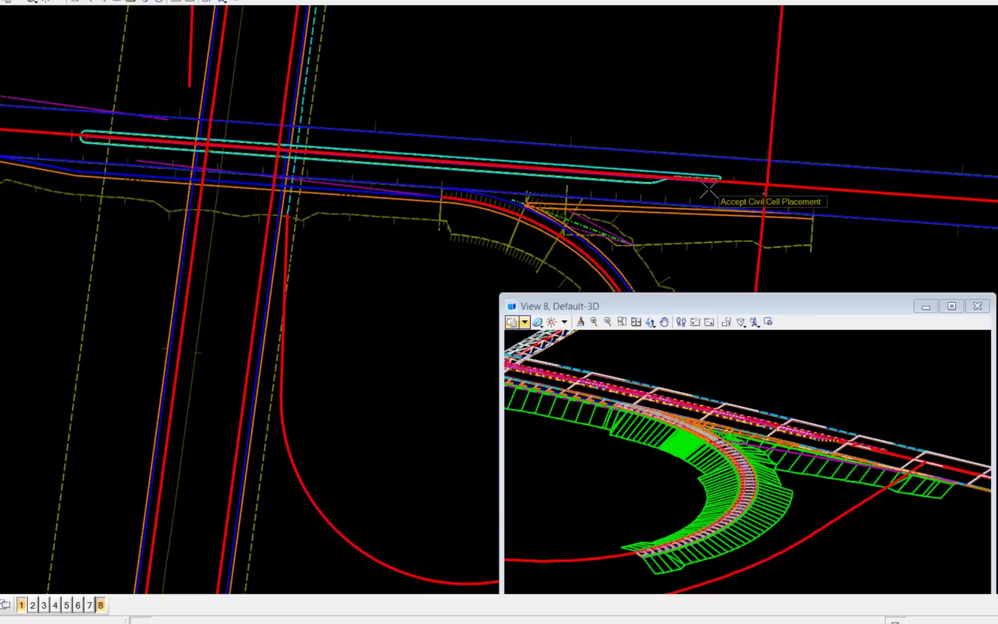
scroll(840, 442, "up", 1)
scroll(840, 441, "up", 3)
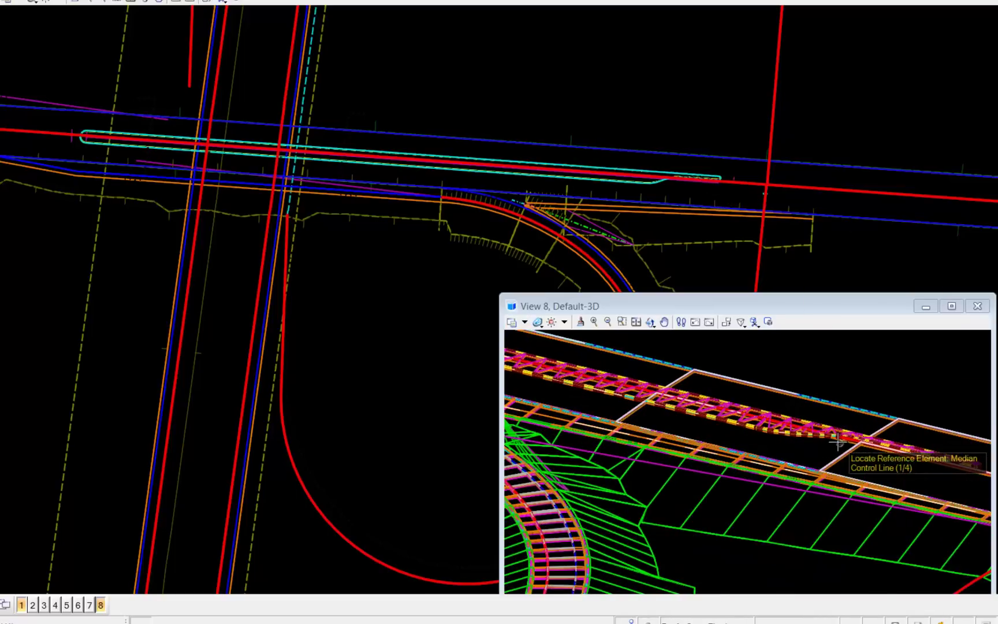
scroll(750, 443, "up", 2)
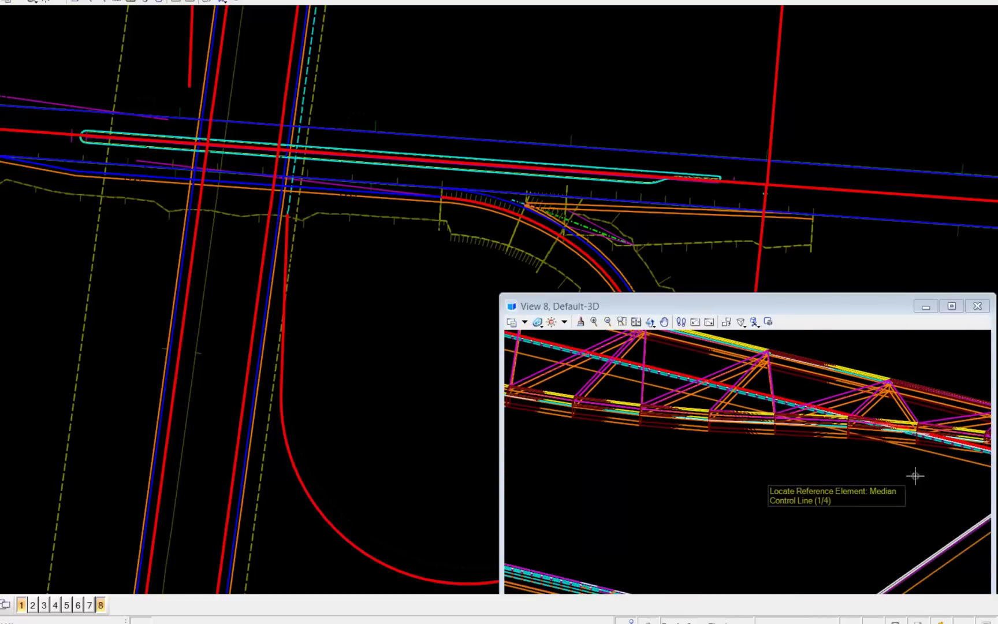
scroll(842, 457, "down", 3)
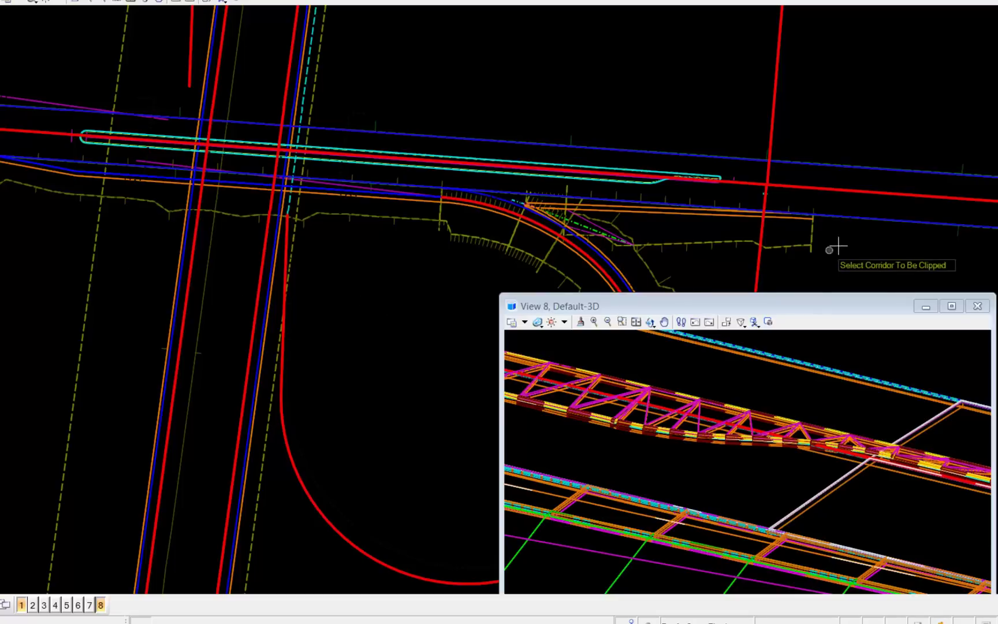
Step: Clip the road corridor using the median outline as reference, then orbit View 8 to check
left_click(955, 233)
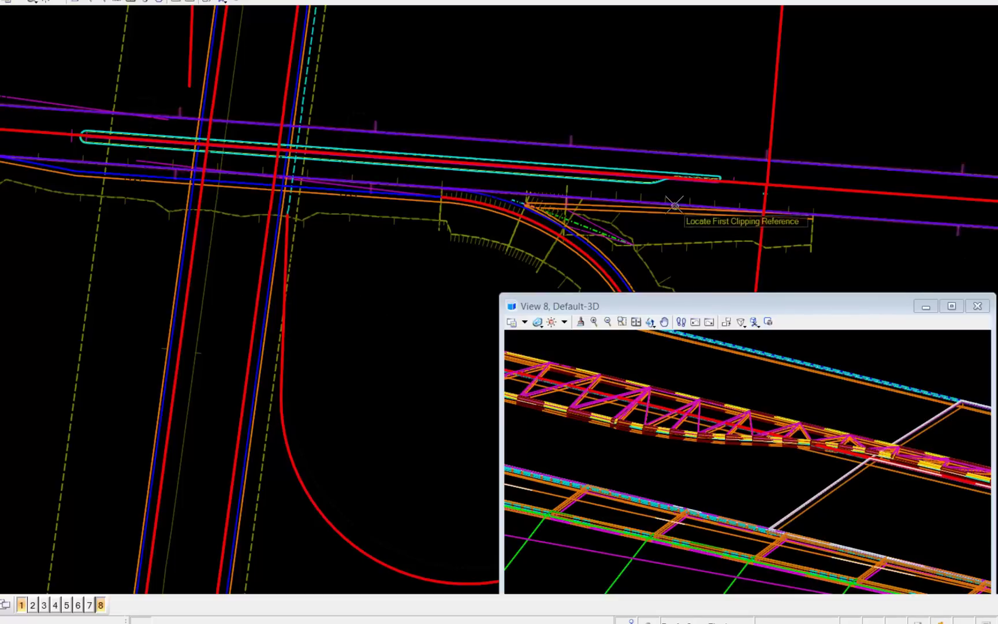
left_click(650, 184)
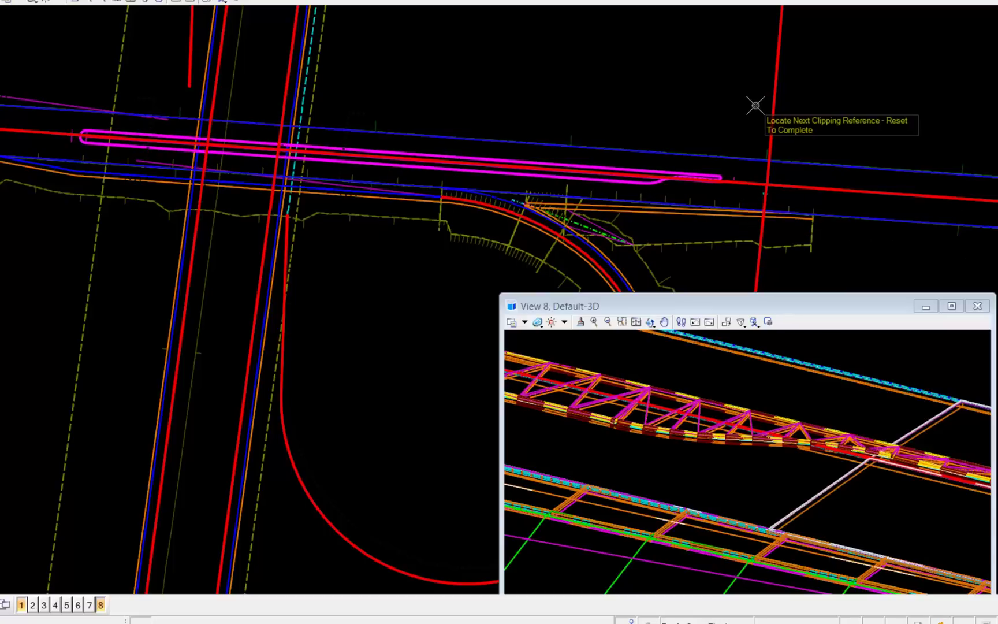
right_click(852, 364)
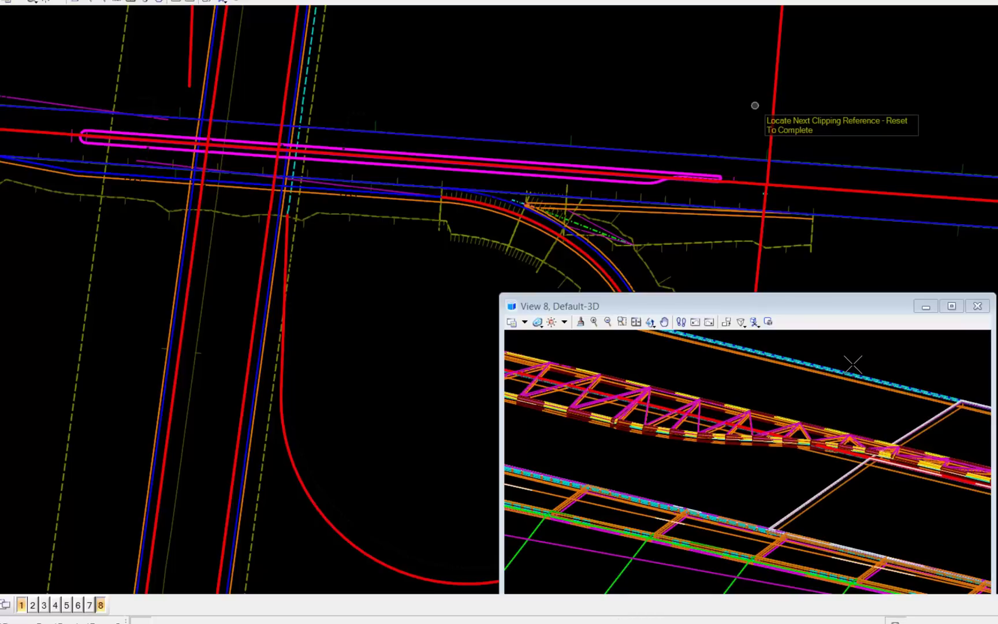
right_click(853, 364)
middle_click_drag(806, 463, 831, 456, "shift")
middle_click_drag(628, 441, 717, 425, "shift")
Step: Change the median's 50.0001 taper length dimension to 100
scroll(715, 423, "down", 4)
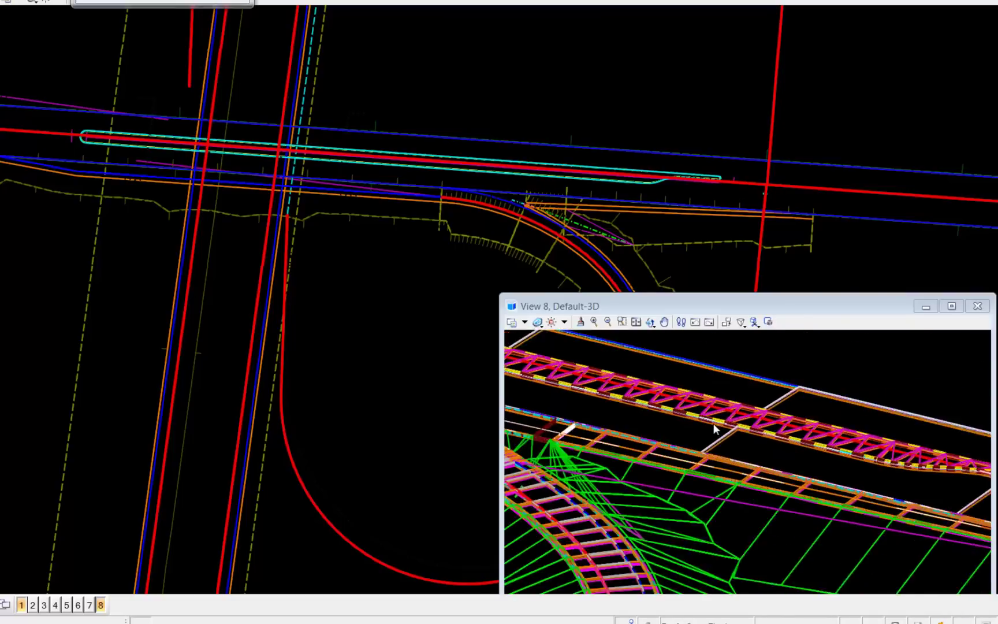
scroll(683, 191, "up", 5)
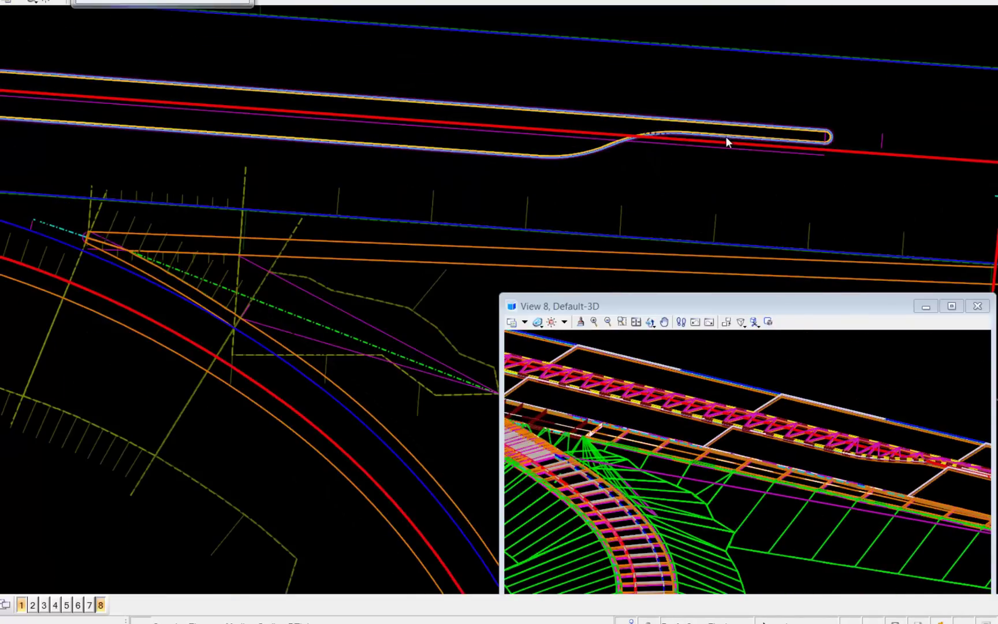
left_click(726, 139)
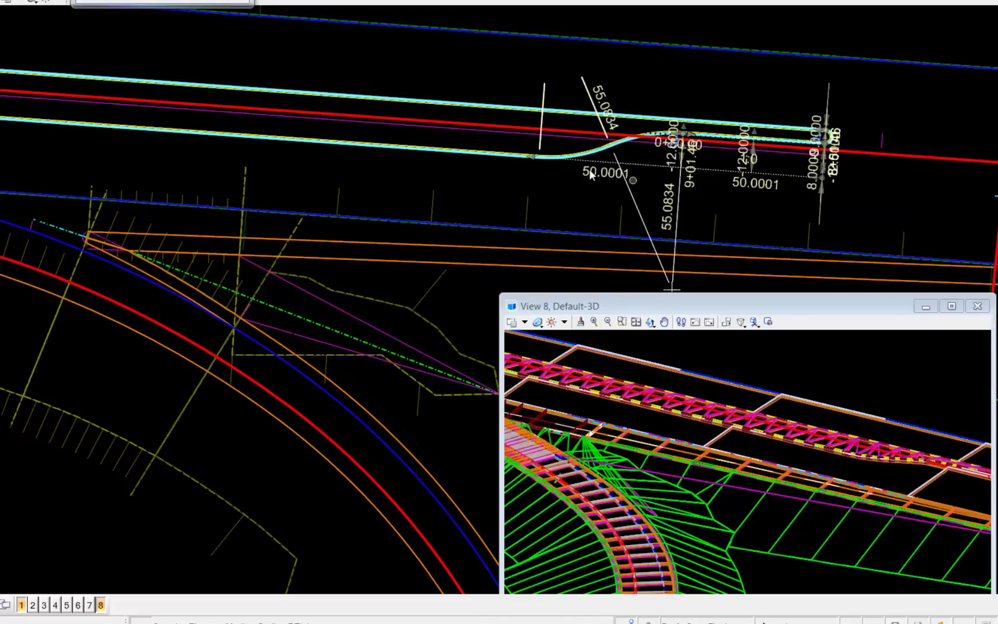
left_click(757, 185)
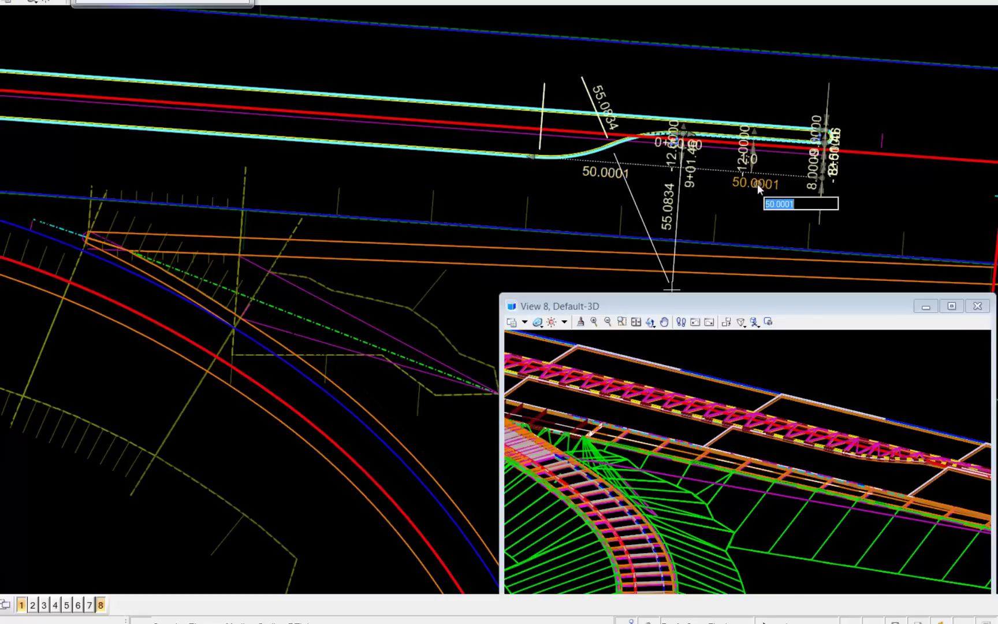
type("100")
key("Return")
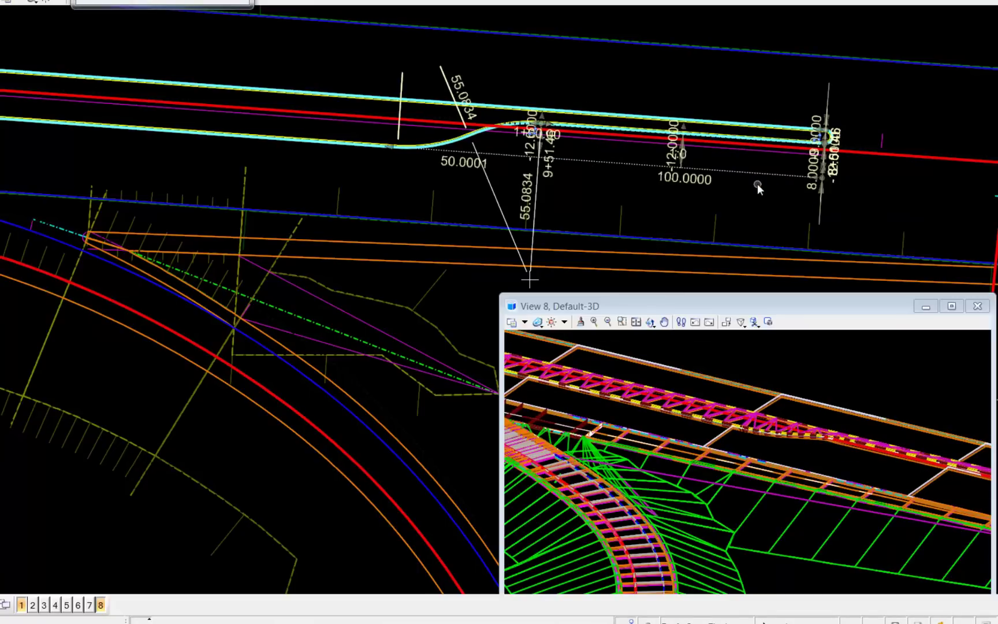
middle_click_drag(890, 457, 851, 440)
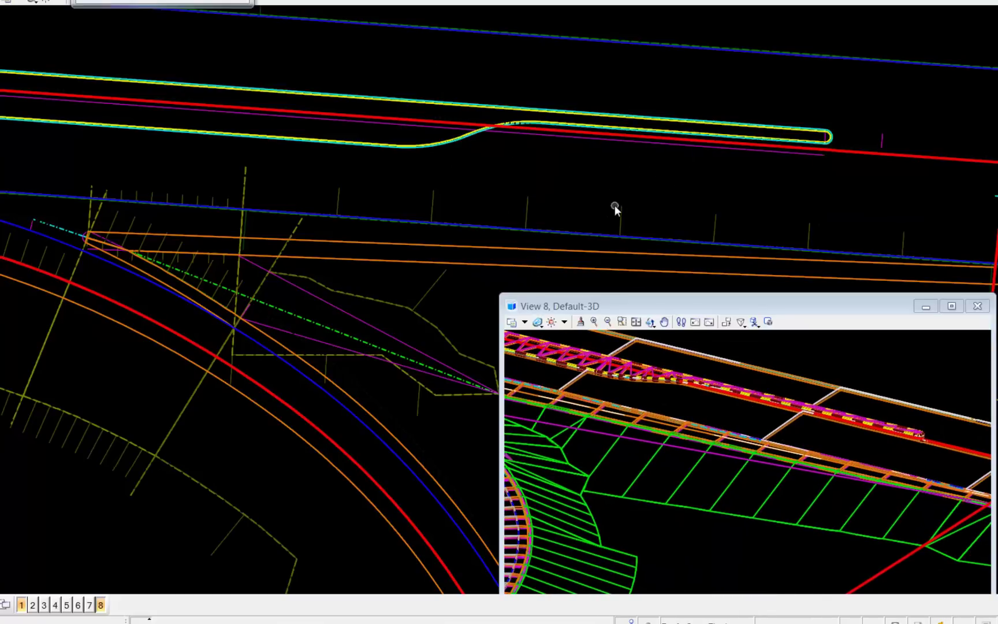
Step: Select the median to show station limits and pan to its 33+02.37 start handle
scroll(549, 183, "down", 2)
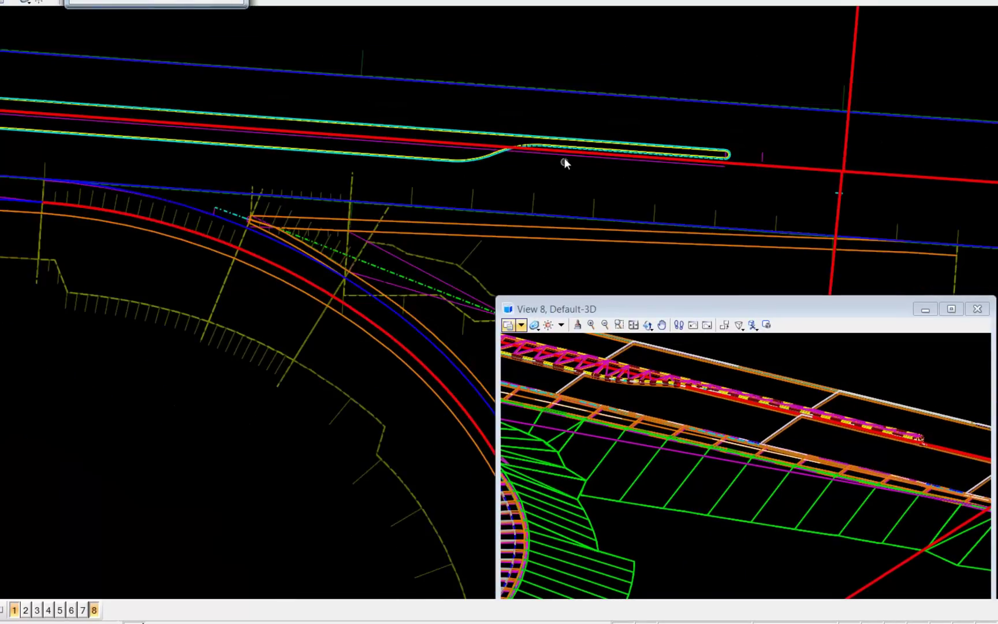
left_click(564, 157)
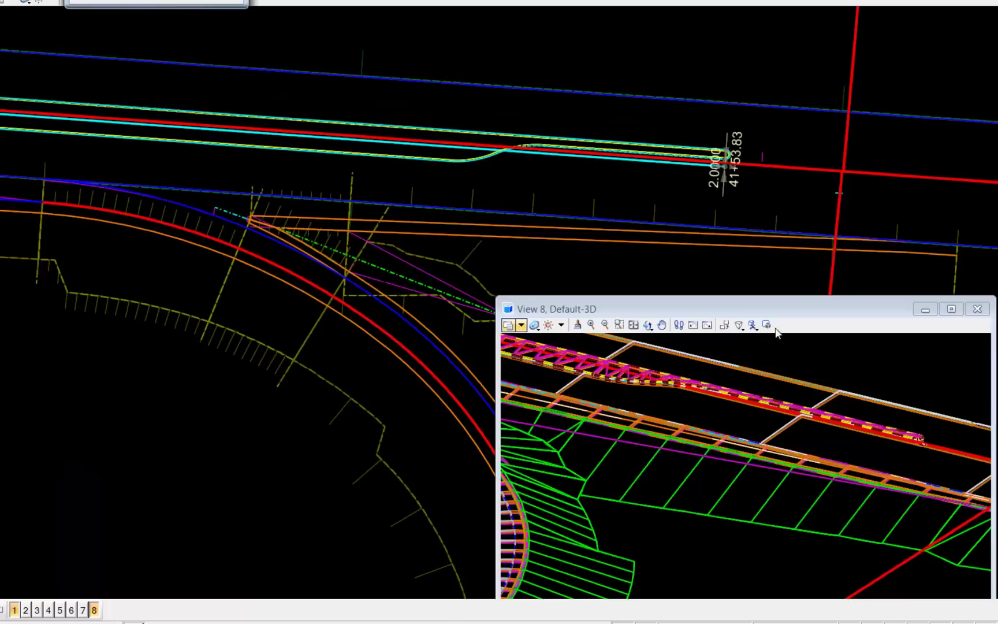
left_click(735, 193)
scroll(736, 192, "down", 3)
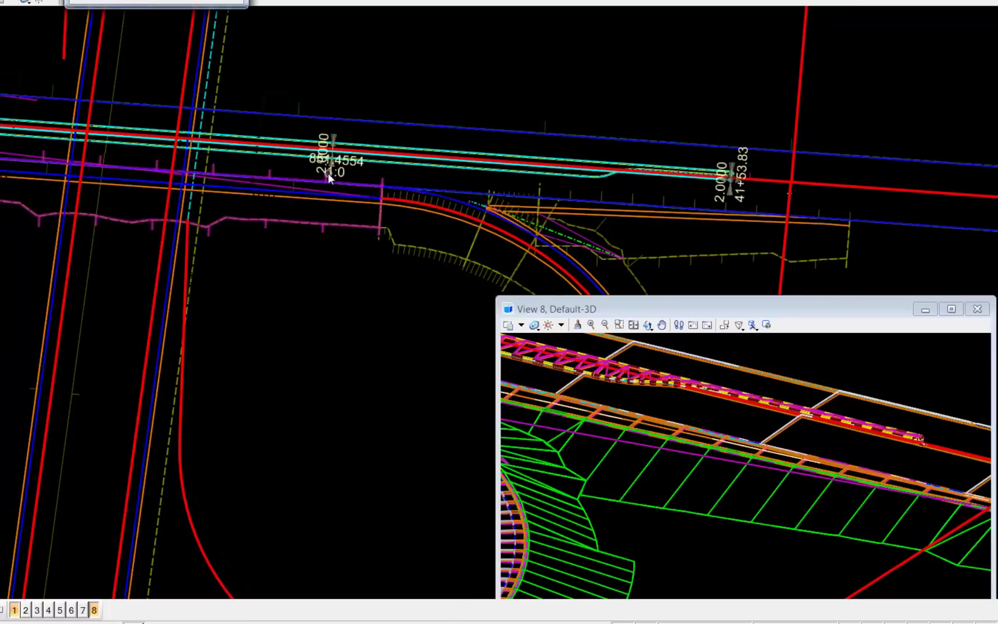
middle_click_drag(328, 172, 477, 176)
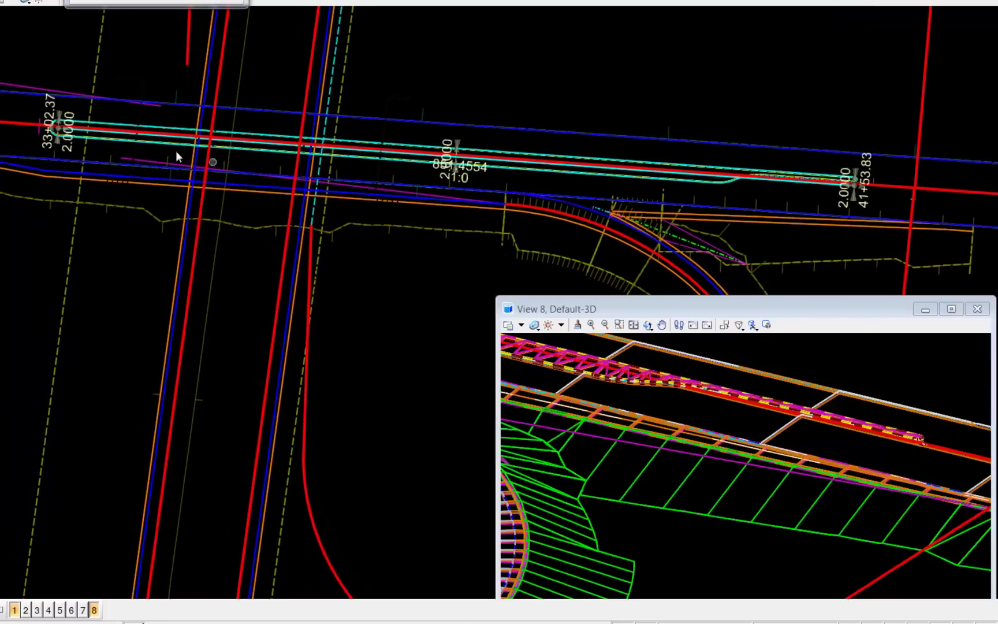
scroll(47, 132, "up", 3)
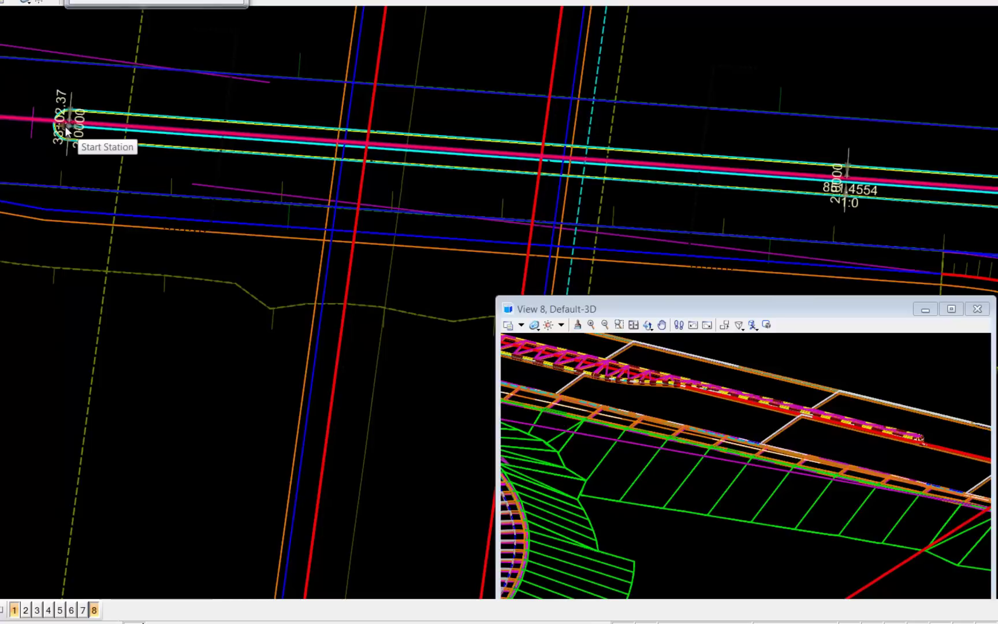
Step: Move the median's start station to 34+81.49 at the cross street and inspect the redrawn corridor in 3D
left_click_drag(65, 125, 401, 160)
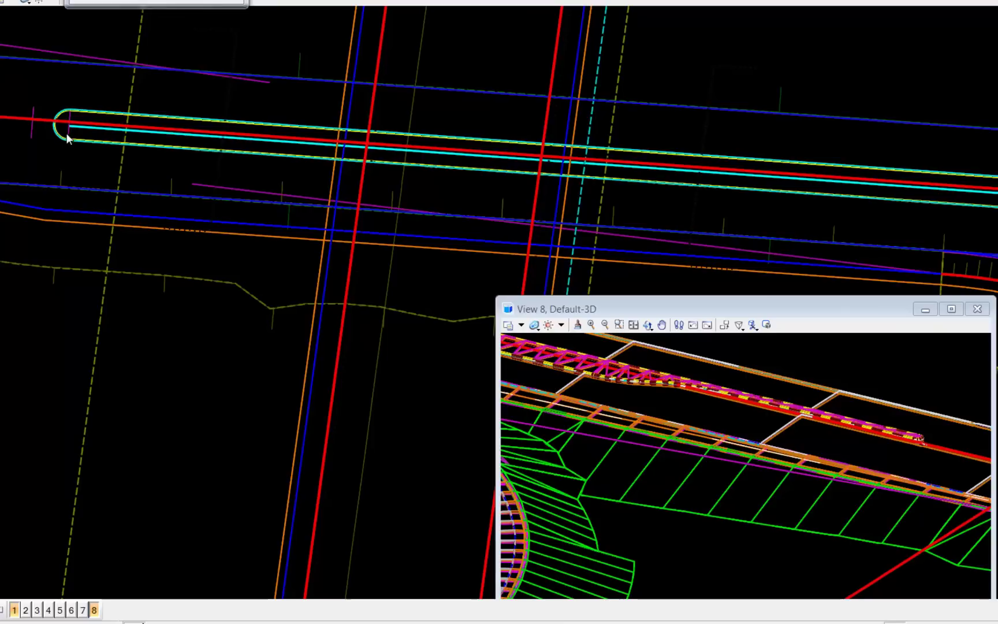
scroll(657, 435, "down", 3)
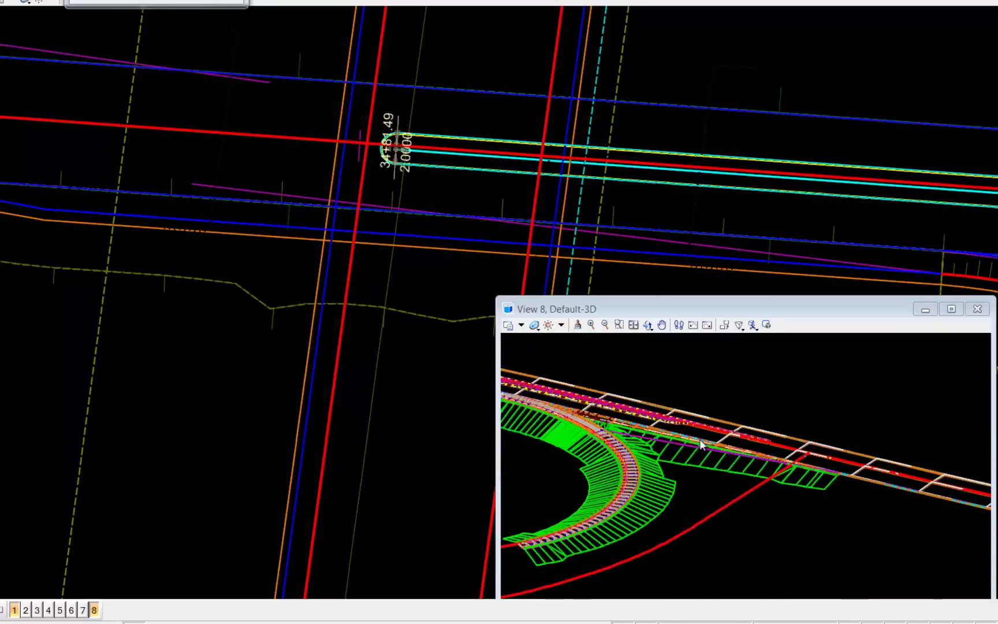
middle_click_drag(579, 419, 686, 429, "shift")
scroll(673, 405, "up", 3)
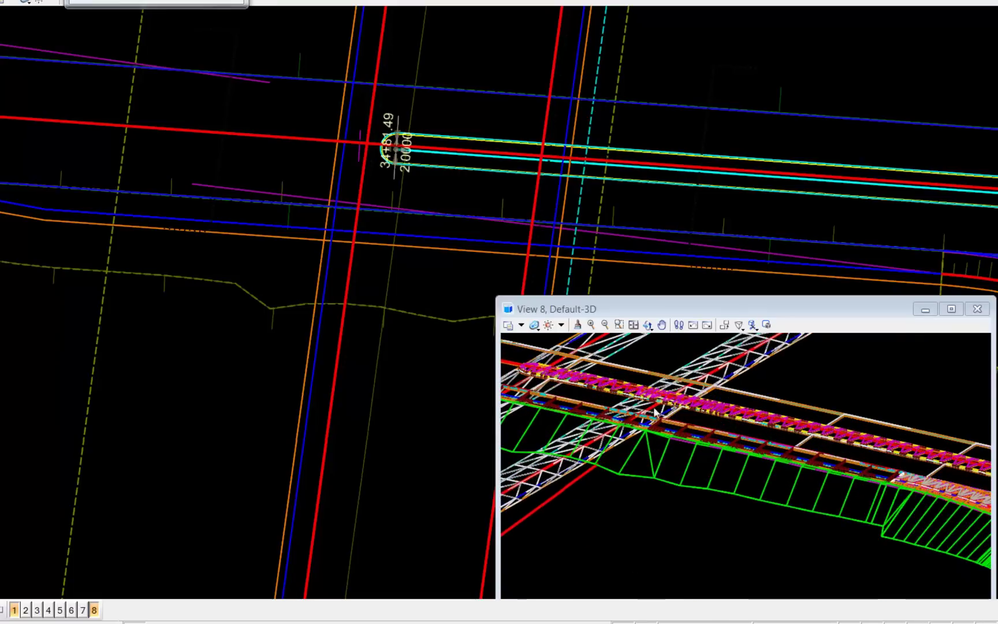